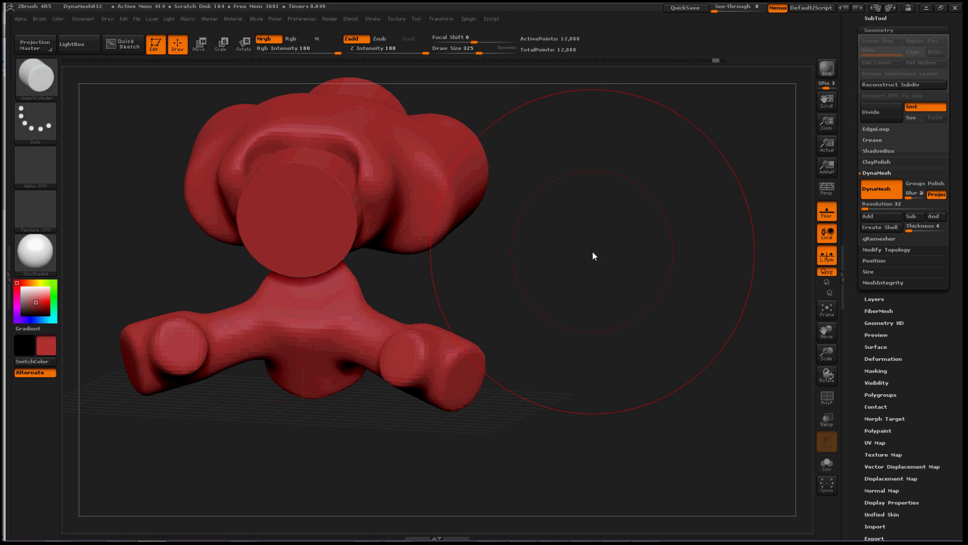
Apply the BasicMaterial material to the model
key(1)
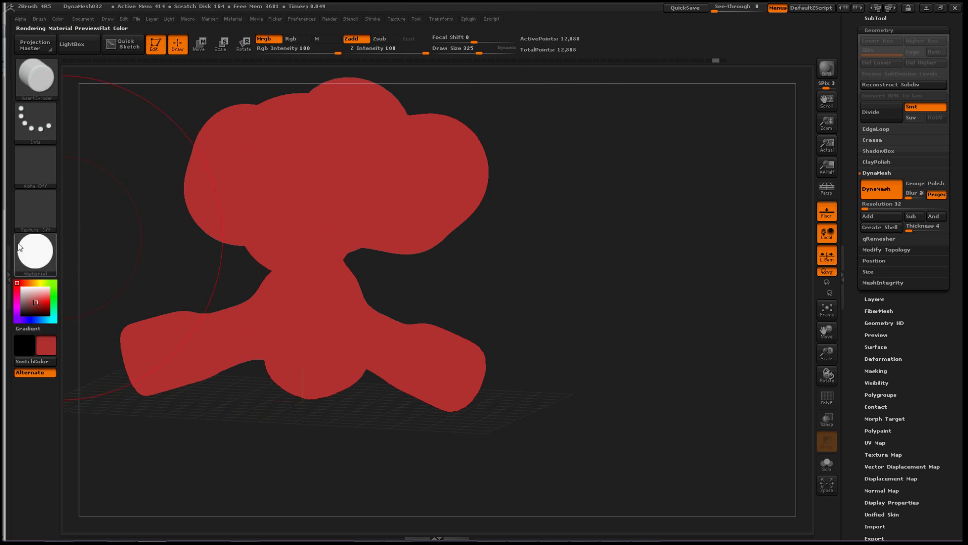
key(m)
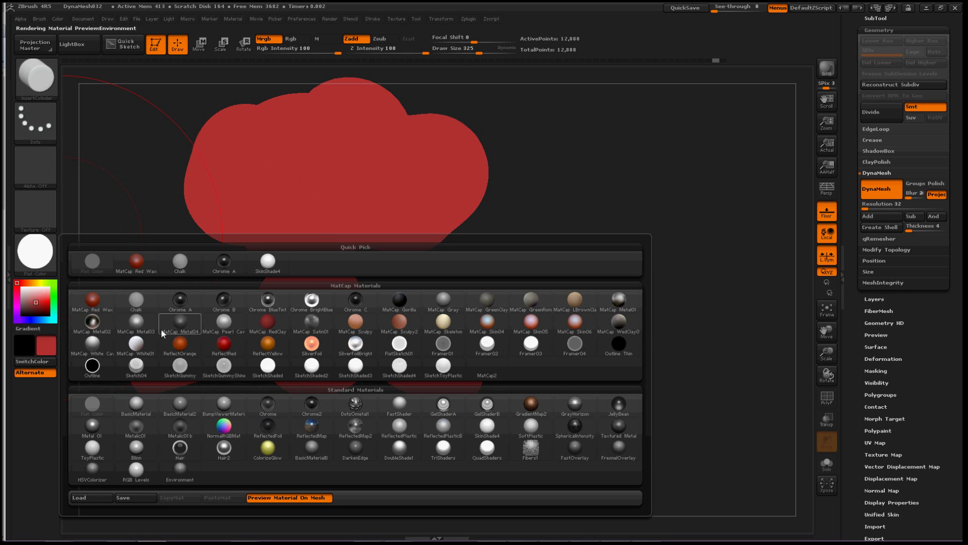
click(136, 403)
drag(424, 244, 444, 247)
alt+drag(551, 287, 602, 328)
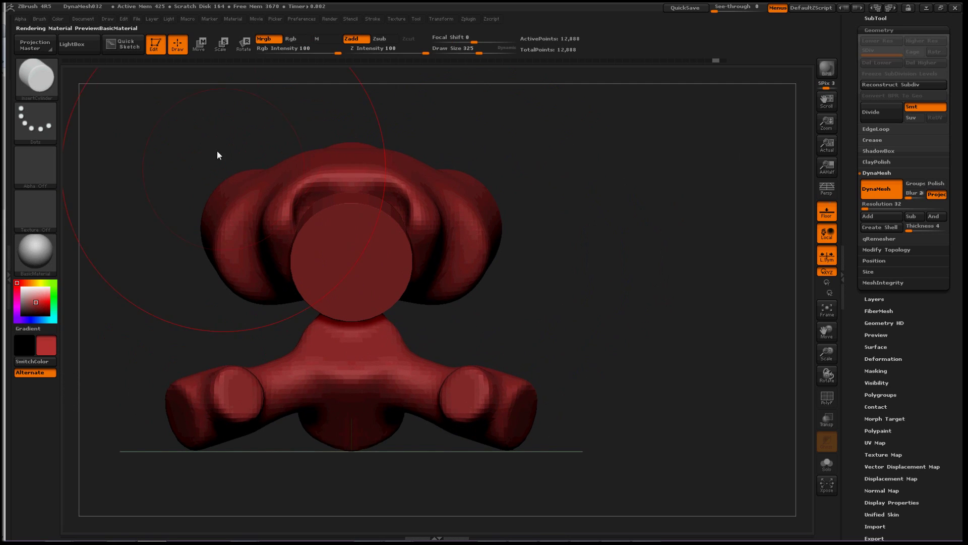
Open the DynaMesh064 project and discard the changes to the current one
click(80, 46)
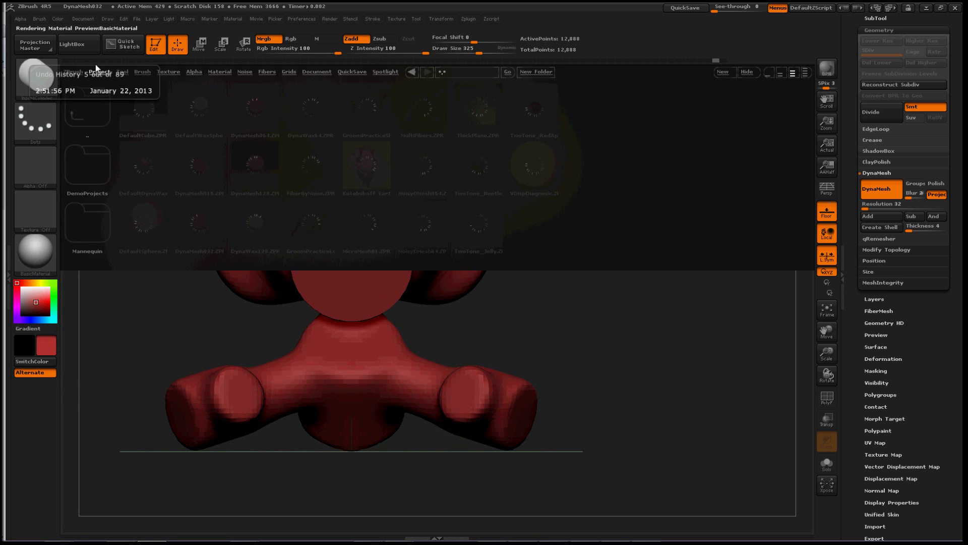
double_click(255, 110)
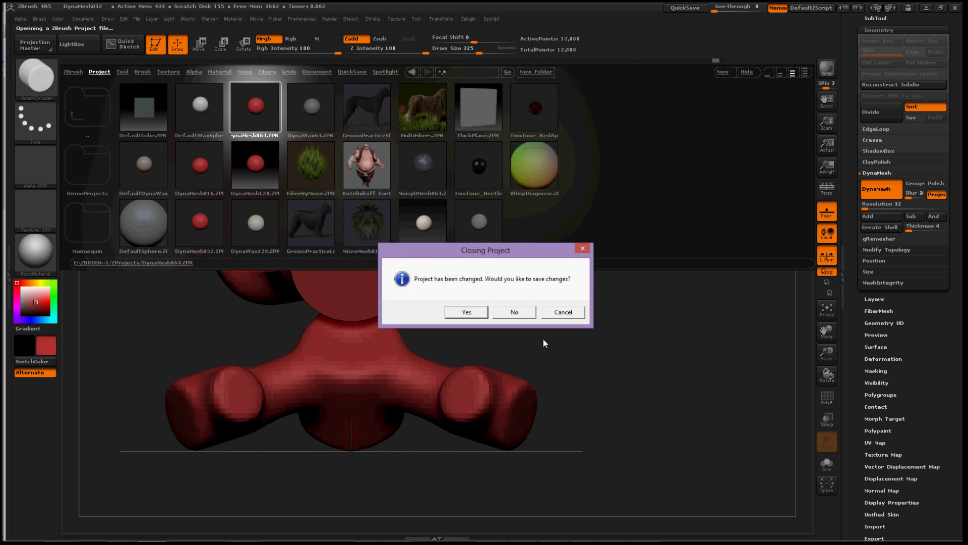
click(515, 312)
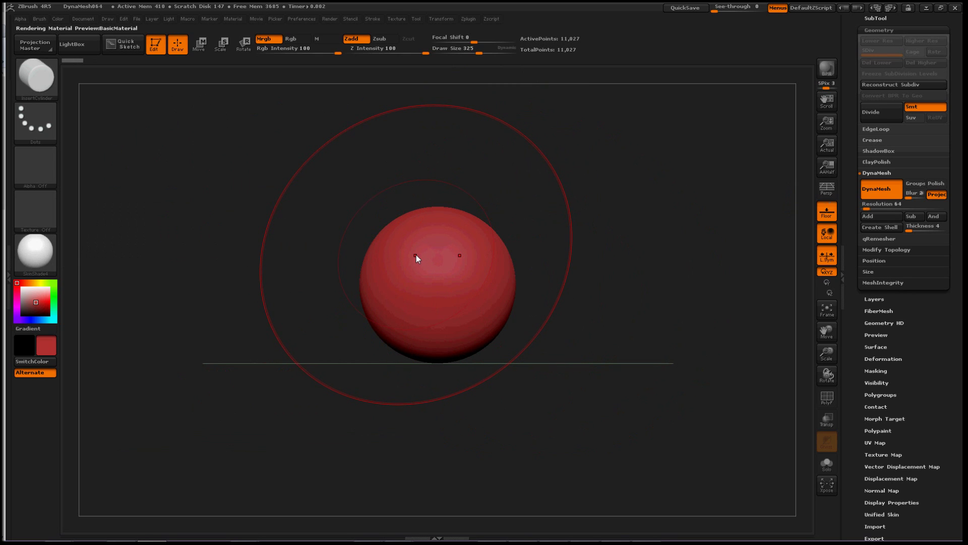
Insert a mirrored pair of cylinders on the upper sides of the sphere with the InsertCylinder brush
key(b)
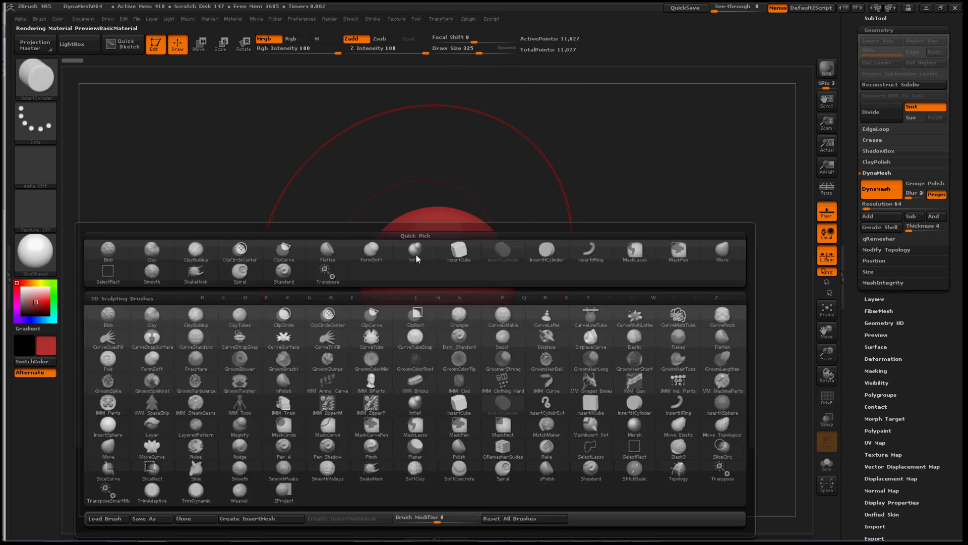
key(i)
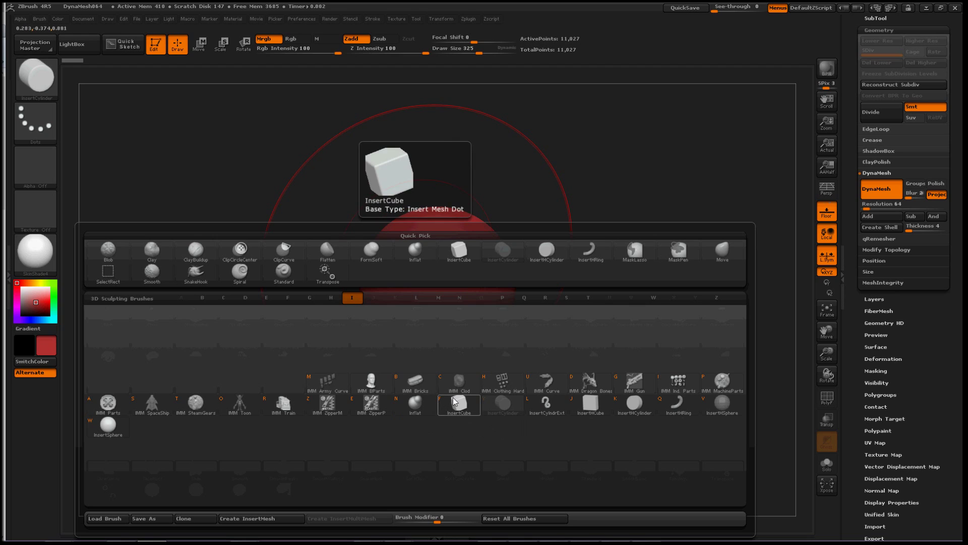
click(502, 412)
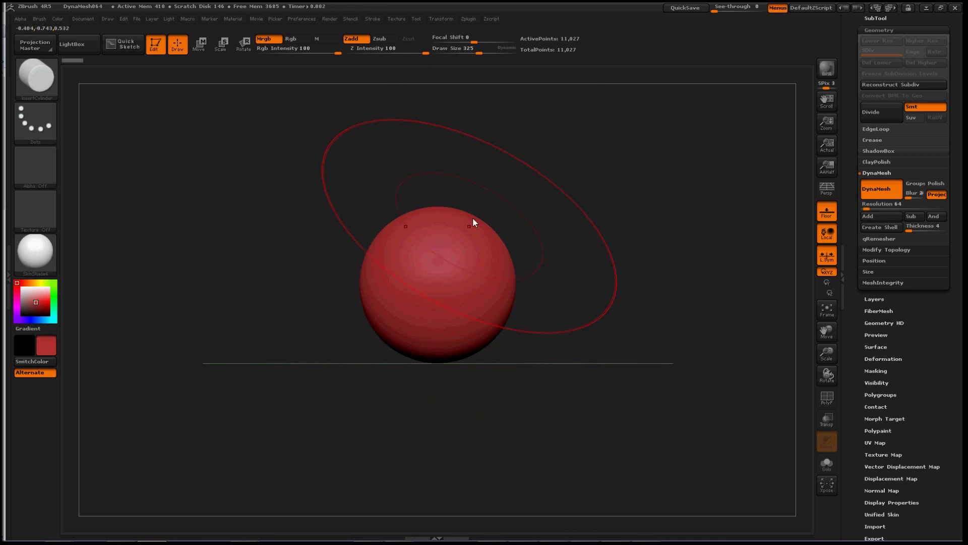
drag(491, 236, 513, 265)
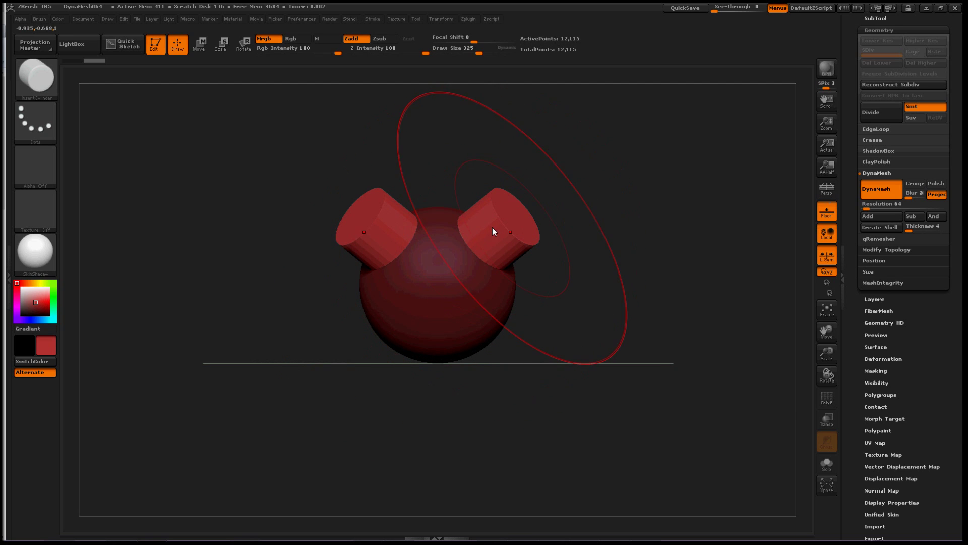
Slide the mirrored cylinders along their axes to sink their bases into the sphere, and fuse them with a DynaMesh remesh
click(202, 43)
drag(562, 267, 565, 379)
drag(525, 248, 465, 196)
key(ctrl+z)
mouse_move(564, 269)
mouse_down()
mouse_move(557, 302)
mouse_move(556, 214)
mouse_move(542, 226)
mouse_move(607, 200)
mouse_move(608, 148)
mouse_move(611, 164)
mouse_up()
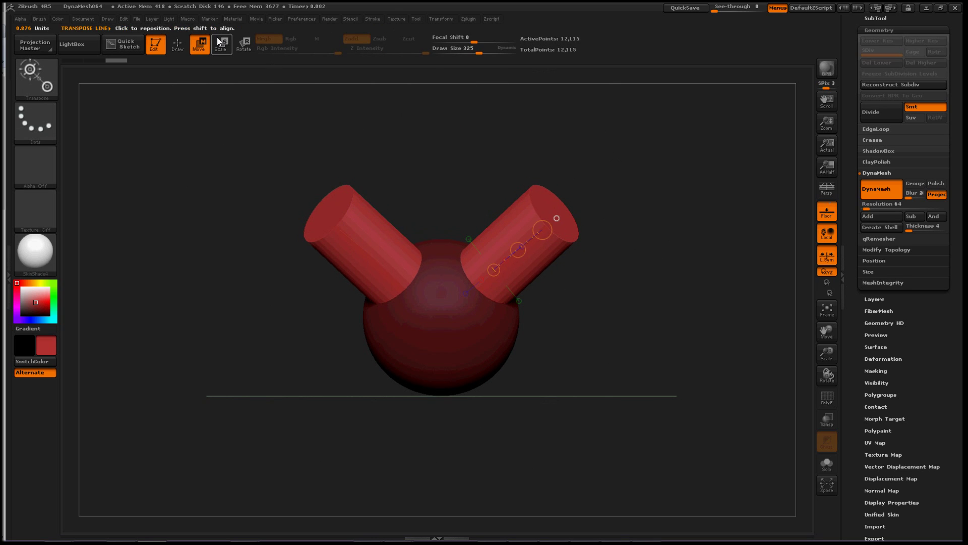
drag(439, 147, 483, 181)
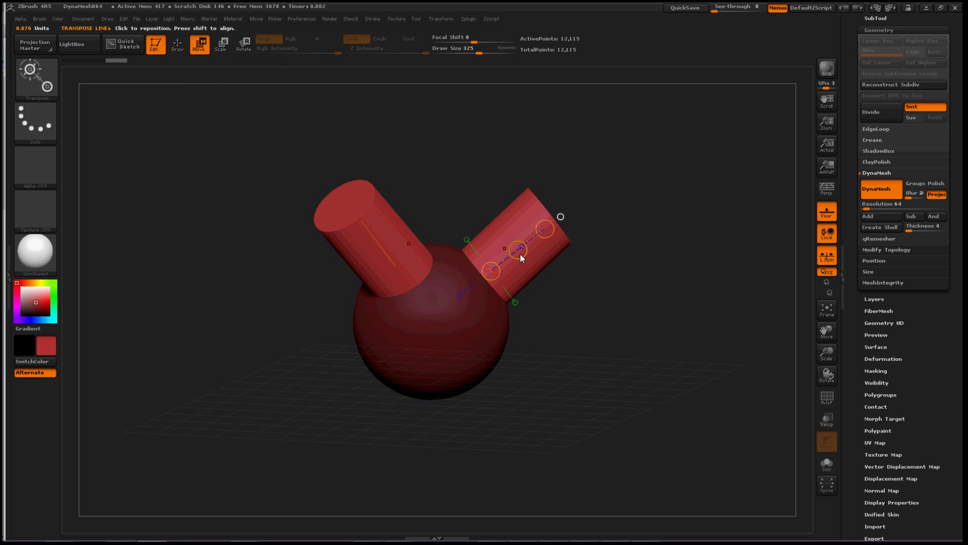
drag(520, 253, 460, 302)
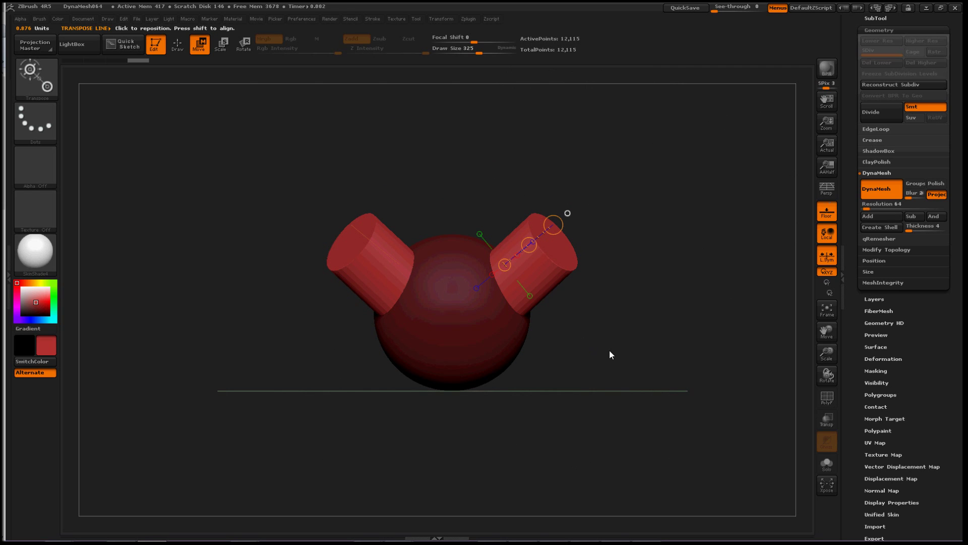
mouse_move(630, 365)
ctrl+mouse_down()
mouse_move(579, 319)
mouse_move(608, 248)
ctrl+mouse_up()
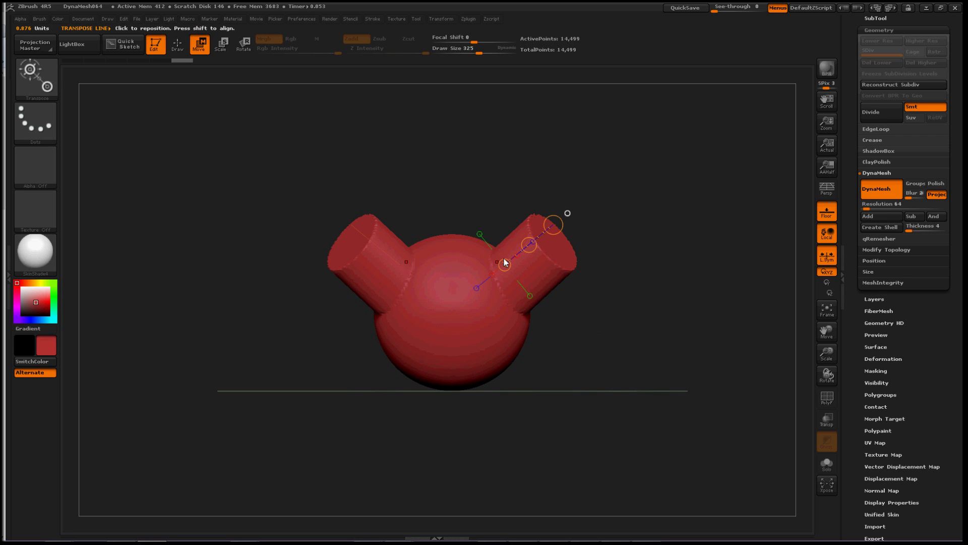
Insert a subtractive cylinder at the front centre of the sphere, between the two arms
mouse_move(279, 299)
mouse_down()
mouse_move(302, 312)
mouse_move(292, 318)
mouse_up()
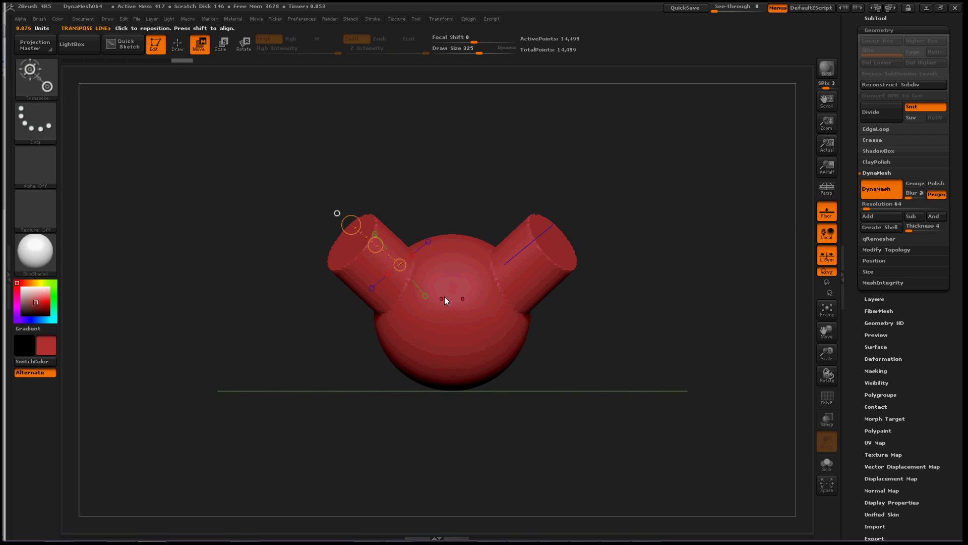
click(453, 316)
mouse_move(450, 309)
alt+mouse_down()
mouse_move(449, 348)
mouse_move(453, 314)
alt+mouse_up()
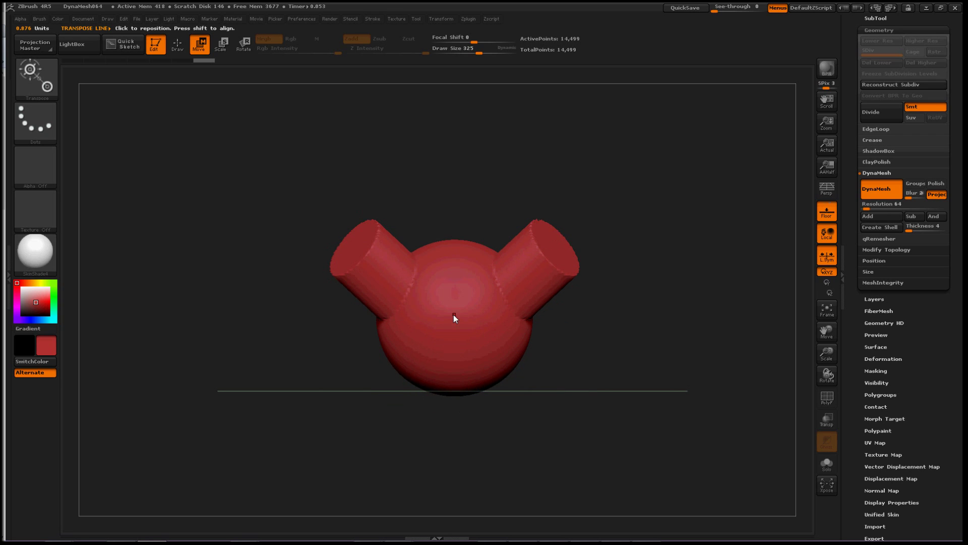
click(176, 46)
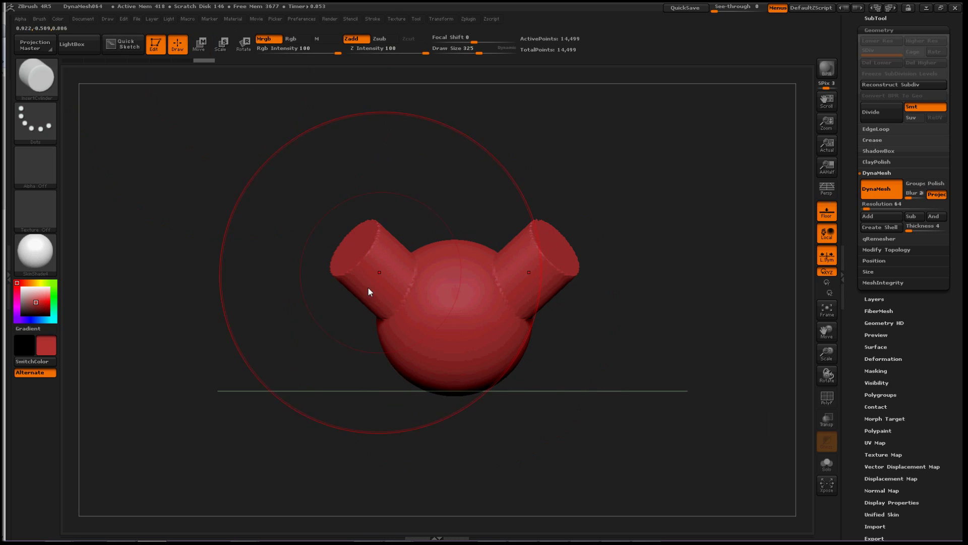
drag(454, 314, 476, 357)
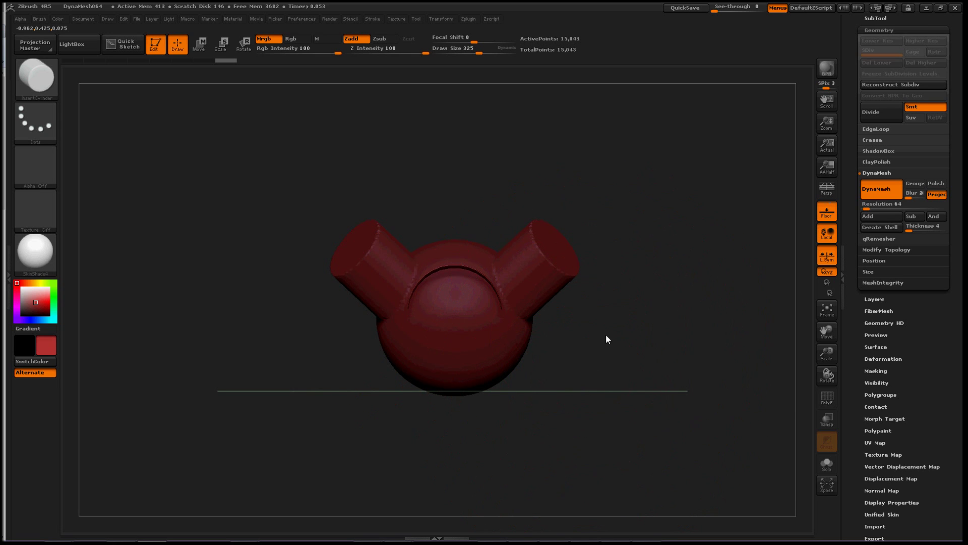
Move the front cylinder along its axis so that it sits deeper inside the sphere
mouse_move(606, 334)
mouse_down()
mouse_move(598, 276)
mouse_move(557, 320)
mouse_move(589, 371)
mouse_move(602, 339)
mouse_move(560, 300)
mouse_move(586, 344)
mouse_move(608, 346)
mouse_move(610, 326)
mouse_move(579, 350)
mouse_move(605, 352)
mouse_move(373, 379)
mouse_up()
drag(273, 376, 172, 376)
key(w)
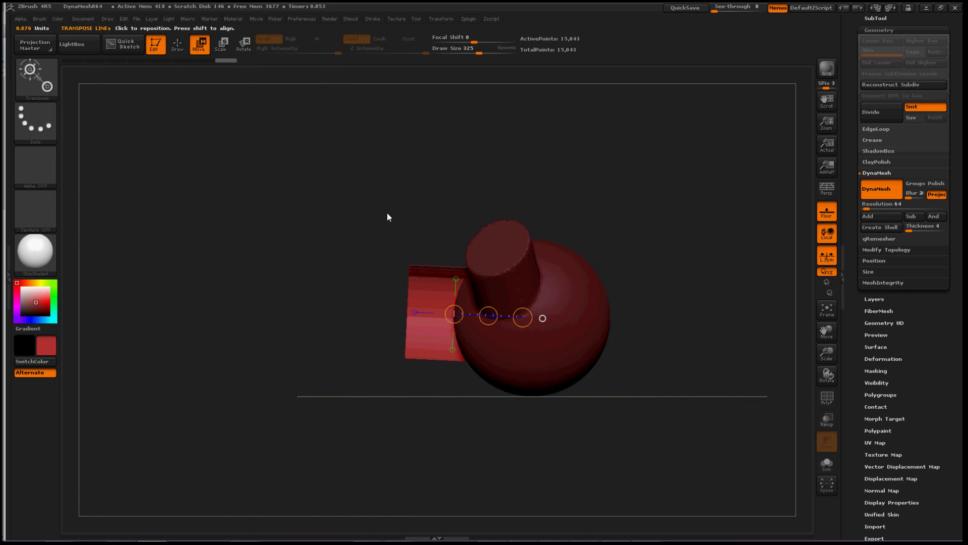
drag(494, 319, 394, 299)
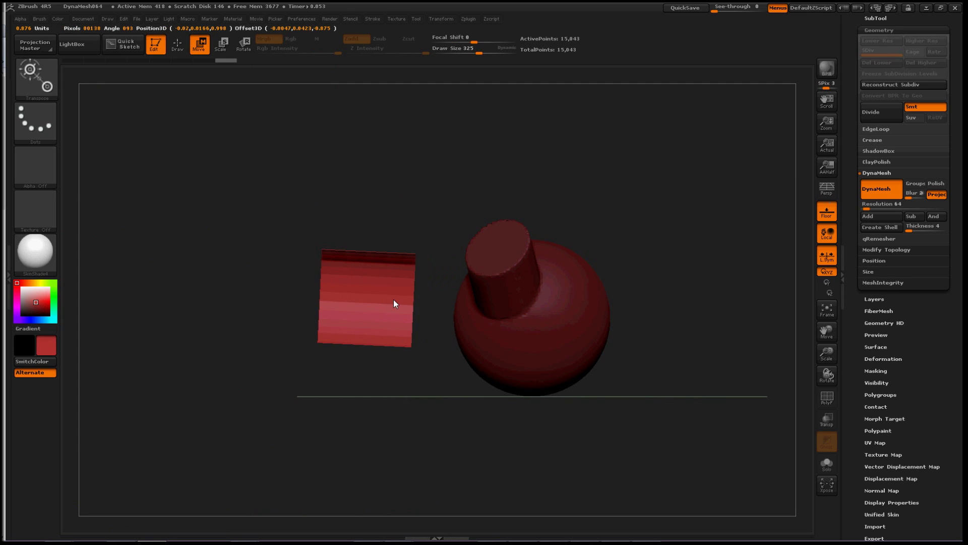
drag(423, 328, 509, 316)
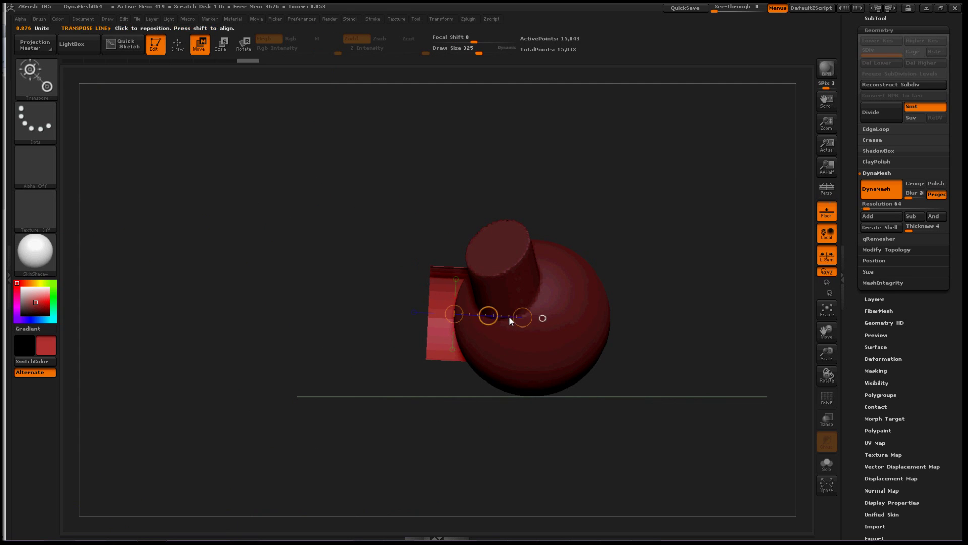
drag(339, 247, 418, 261)
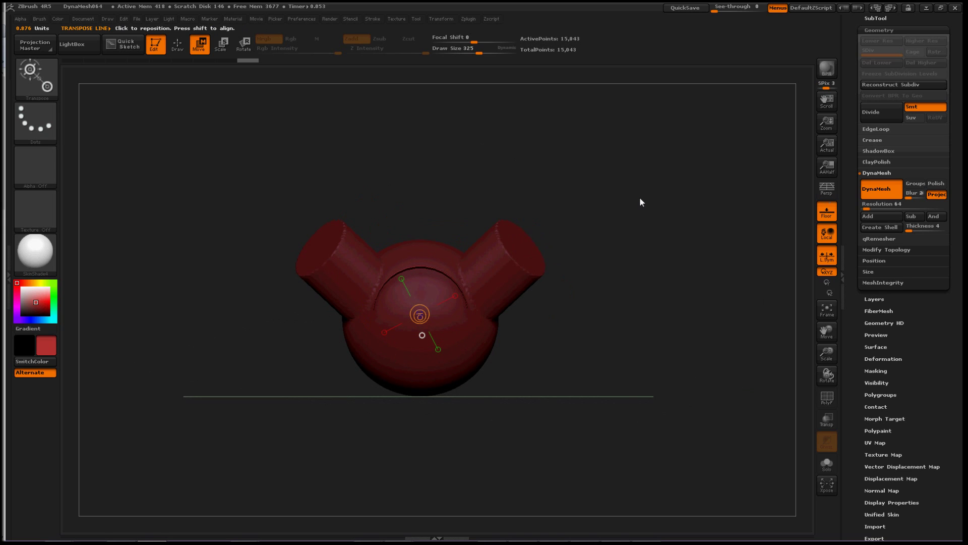
Clear the mask and remesh with DynaMesh to cut the round recess into the front of the sphere
ctrl+drag(611, 216, 609, 282)
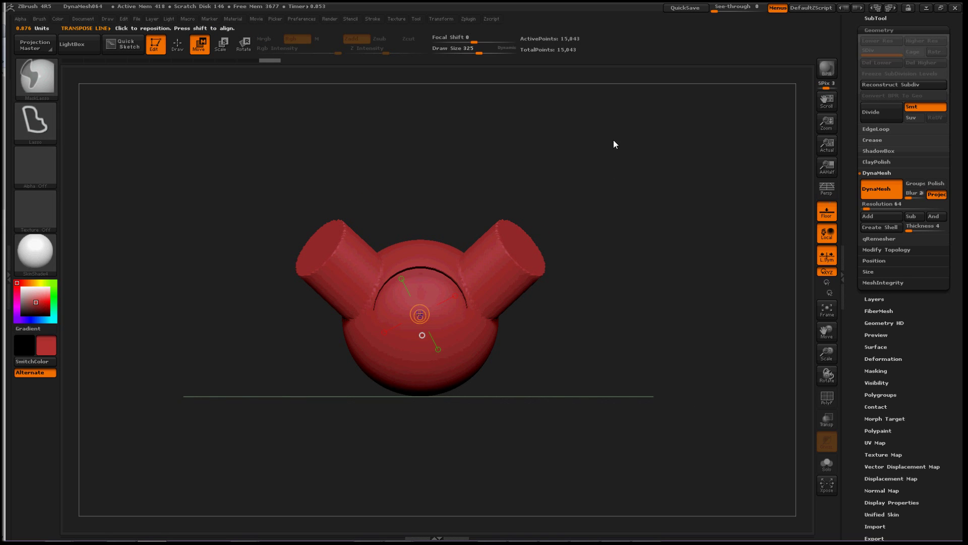
mouse_move(614, 145)
ctrl+mouse_down()
mouse_move(631, 351)
mouse_move(592, 357)
mouse_move(643, 351)
ctrl+mouse_up()
ctrl+right_drag(576, 259, 621, 350)
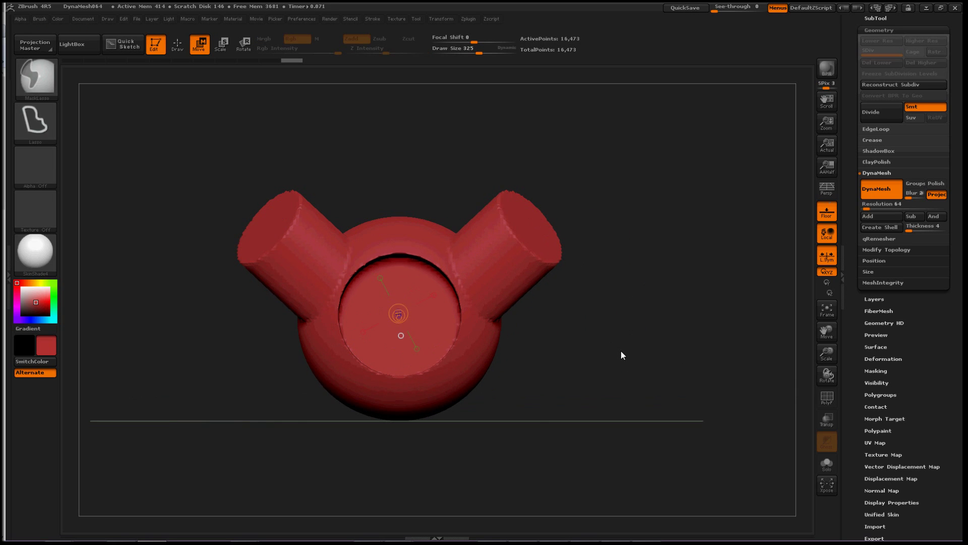
Smooth the cylinder arms, their joints with the sphere and the rim of the front recess
click(182, 46)
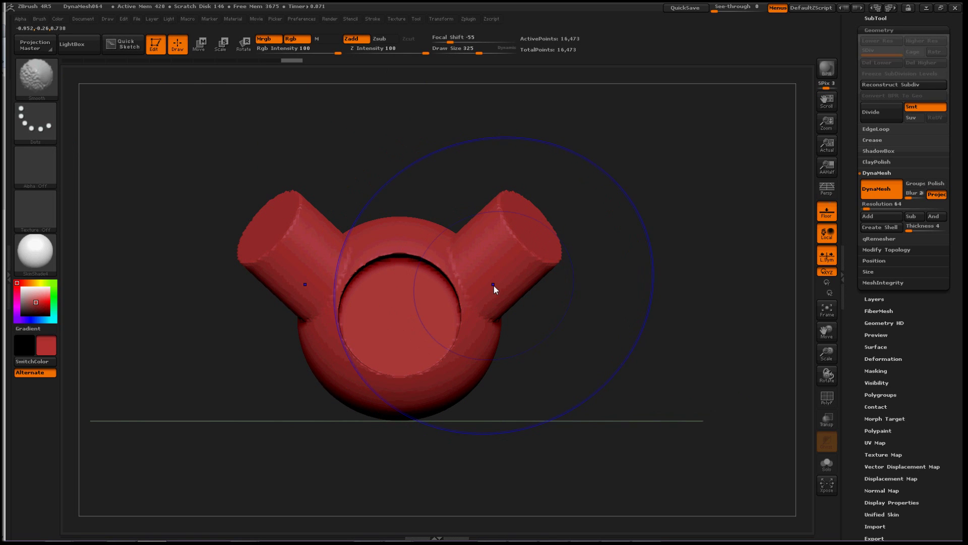
mouse_move(494, 285)
shift+mouse_down()
mouse_move(510, 240)
mouse_move(479, 213)
mouse_move(488, 258)
mouse_move(416, 312)
shift+mouse_up()
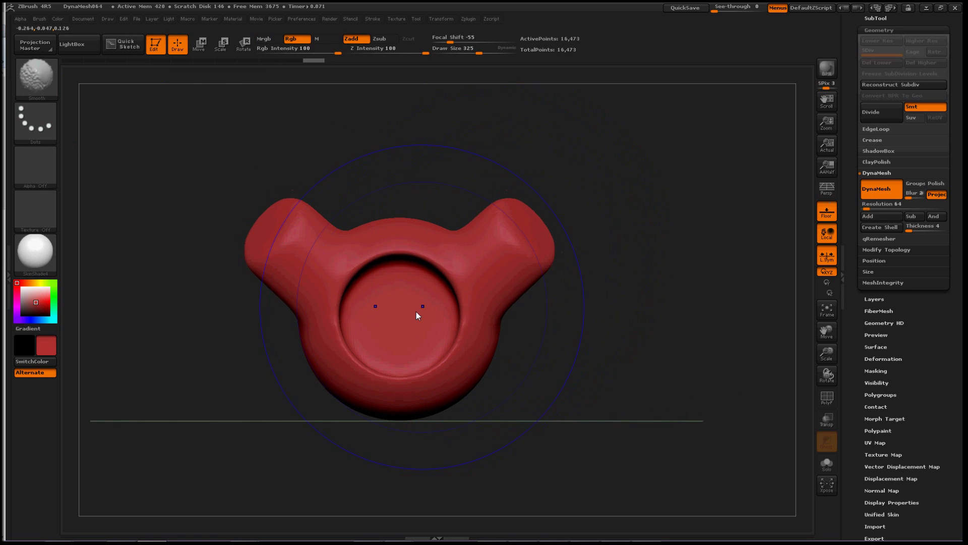
alt+right_drag(612, 341, 678, 317)
ctrl+right_drag(626, 343, 616, 402)
alt+right_drag(707, 351, 652, 398)
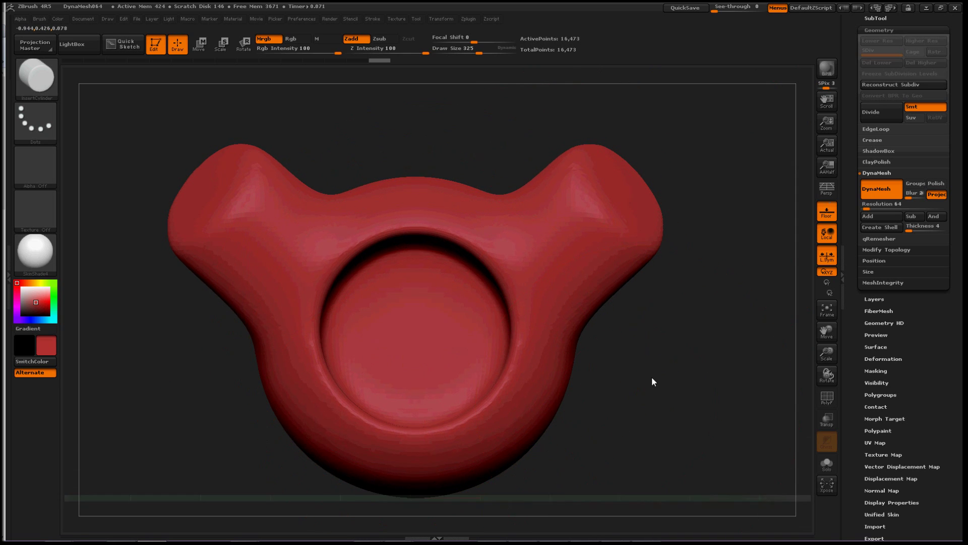
Insert a small mirrored pair of cylinders on the upper inner wall of the recess and merge them with DynaMesh
drag(651, 377, 655, 334)
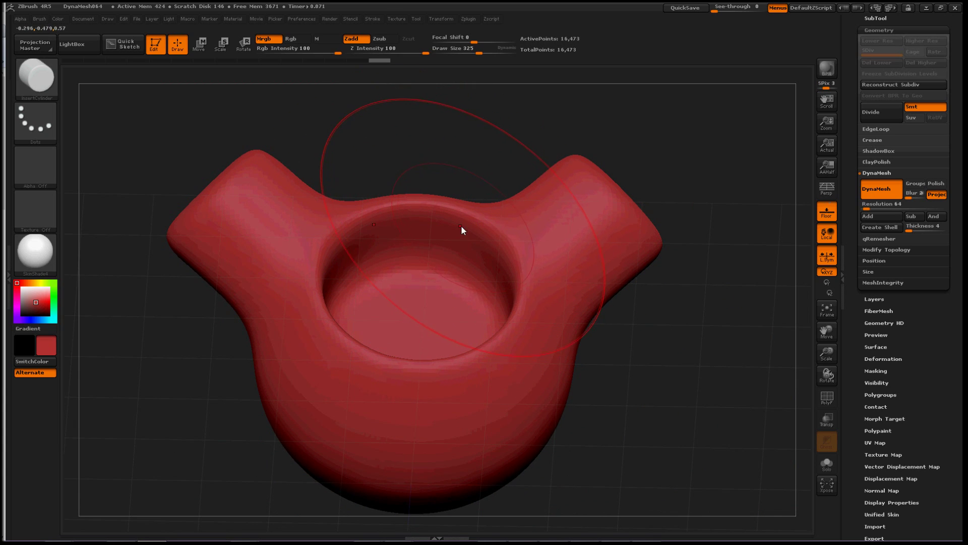
drag(464, 223, 469, 238)
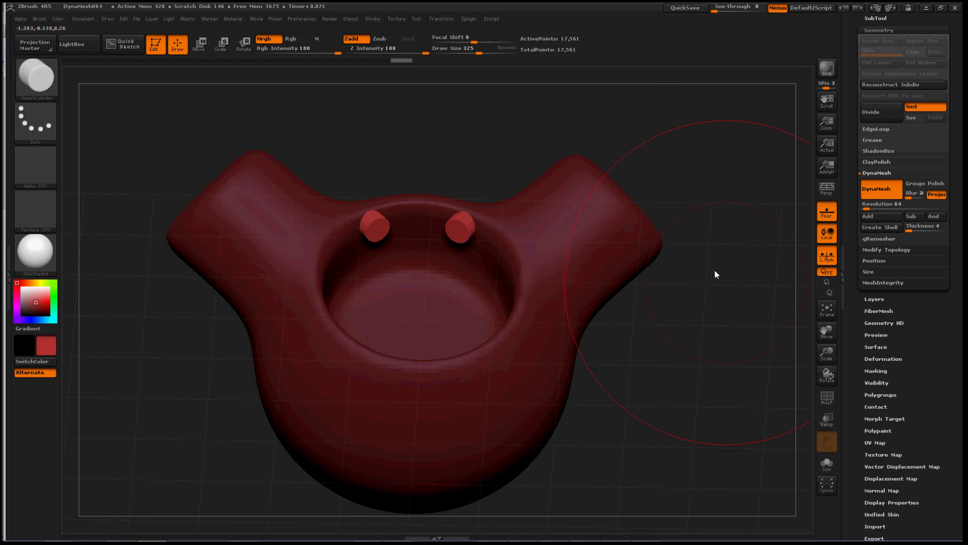
key(ctrl)
ctrl+drag(723, 352, 707, 250)
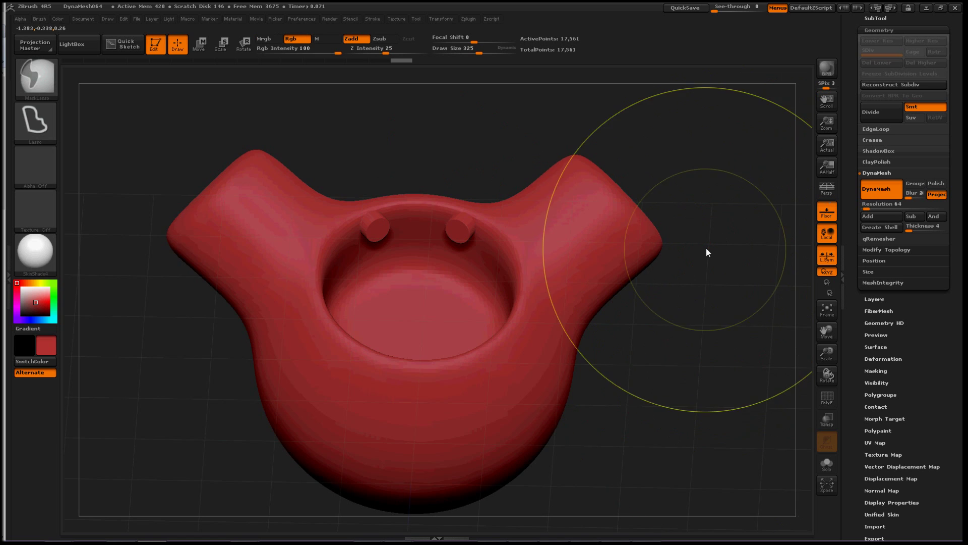
mouse_move(713, 321)
mouse_down()
mouse_move(705, 417)
mouse_move(716, 439)
mouse_up()
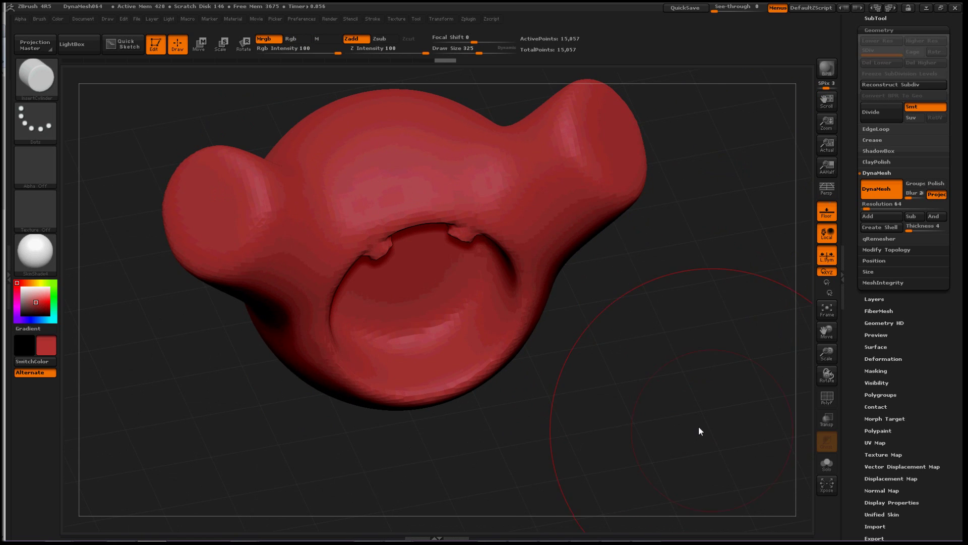
Add a small mirrored pair of cylinders on the lower inner wall of the recess and remesh them into the model
drag(467, 352, 475, 375)
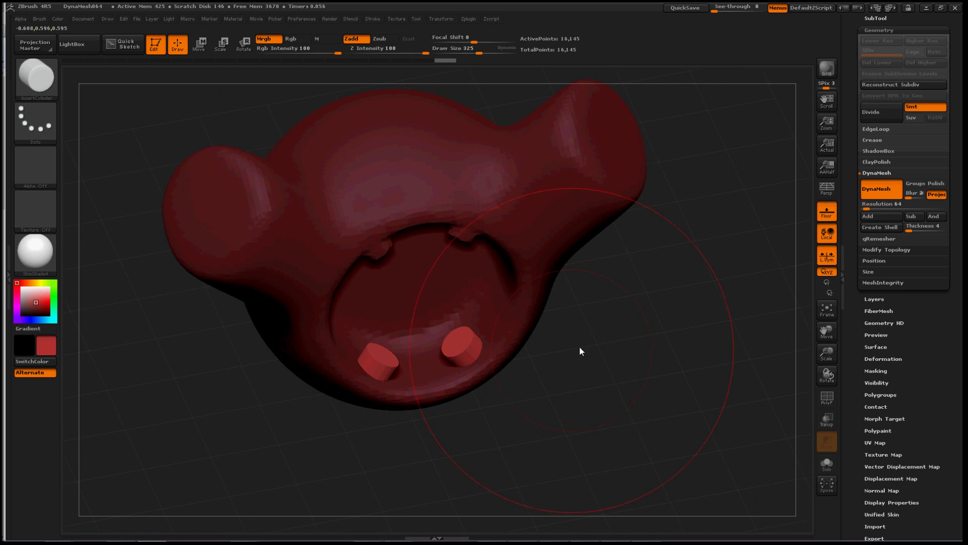
key(ctrl)
ctrl+drag(637, 435, 638, 440)
mouse_move(644, 349)
ctrl+mouse_down()
mouse_move(646, 399)
mouse_move(633, 343)
mouse_move(675, 349)
ctrl+mouse_up()
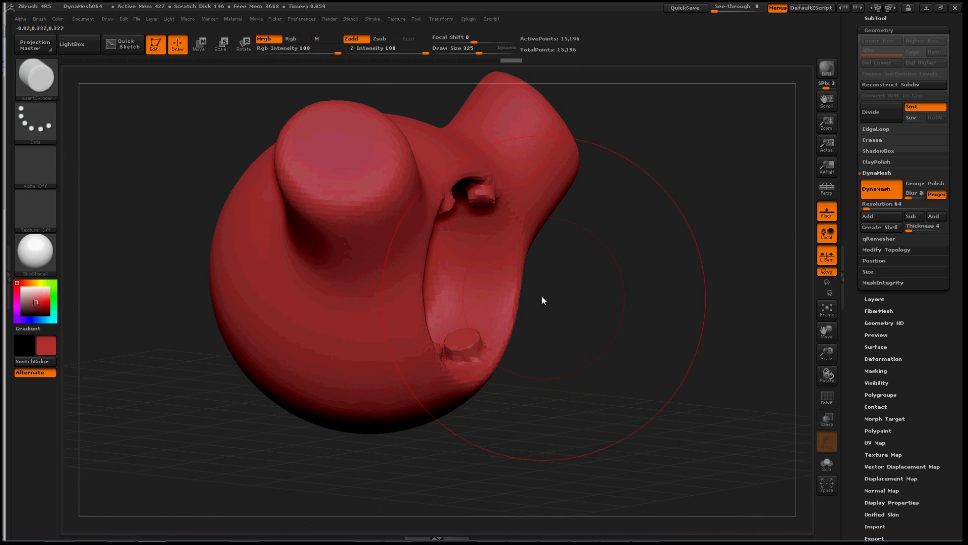
Insert another mirrored pair of cylinders on the side walls of the recess and fuse them with DynaMesh
drag(490, 275, 487, 294)
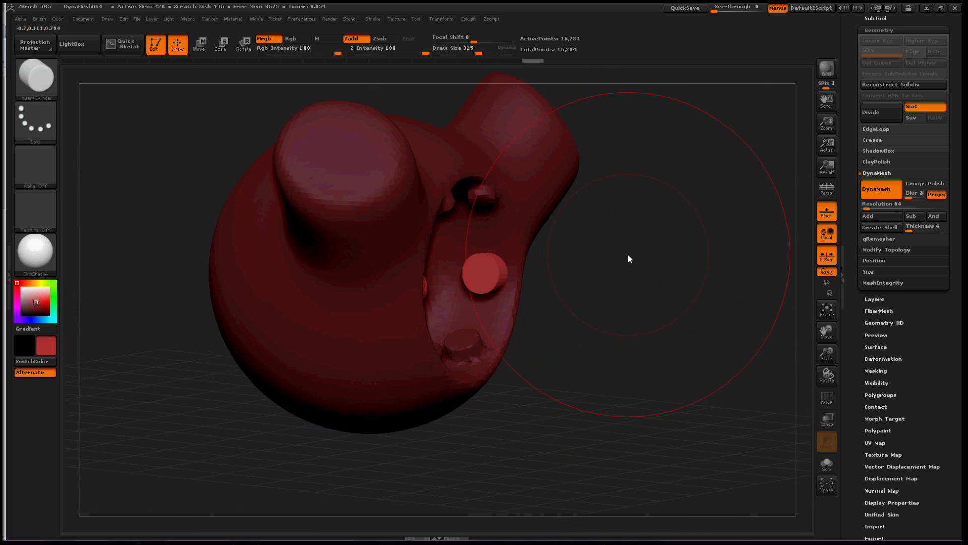
ctrl+drag(627, 254, 551, 336)
drag(722, 338, 552, 274)
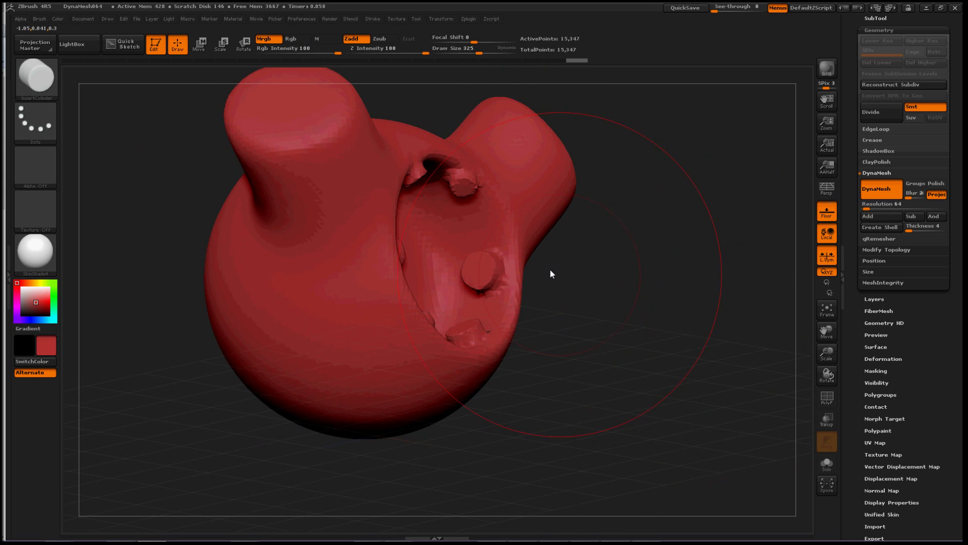
drag(478, 228, 485, 245)
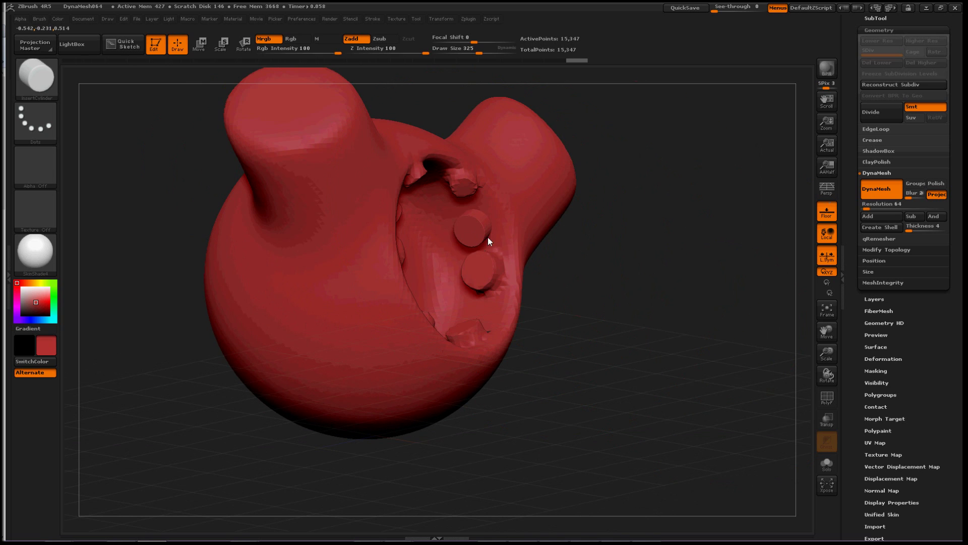
ctrl+drag(670, 284, 617, 338)
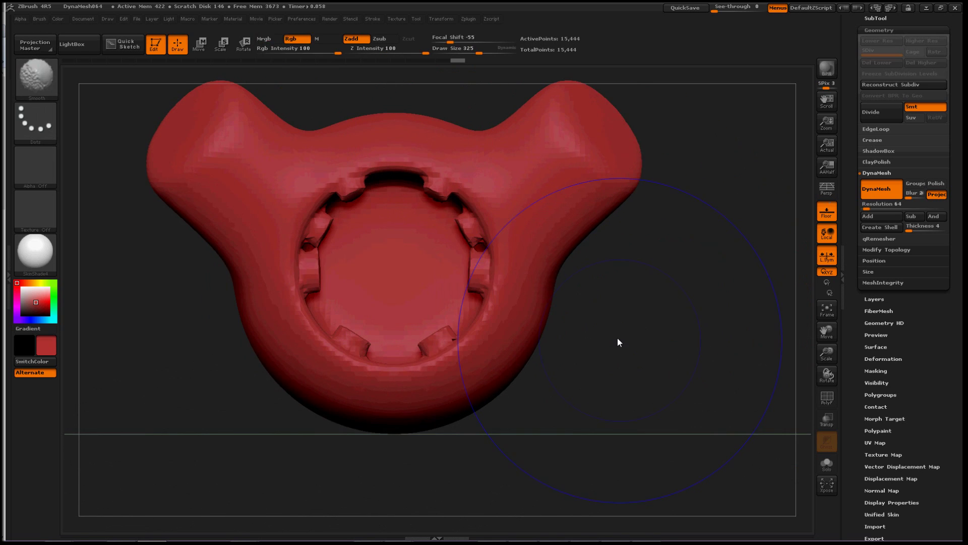
key(ctrl+z)
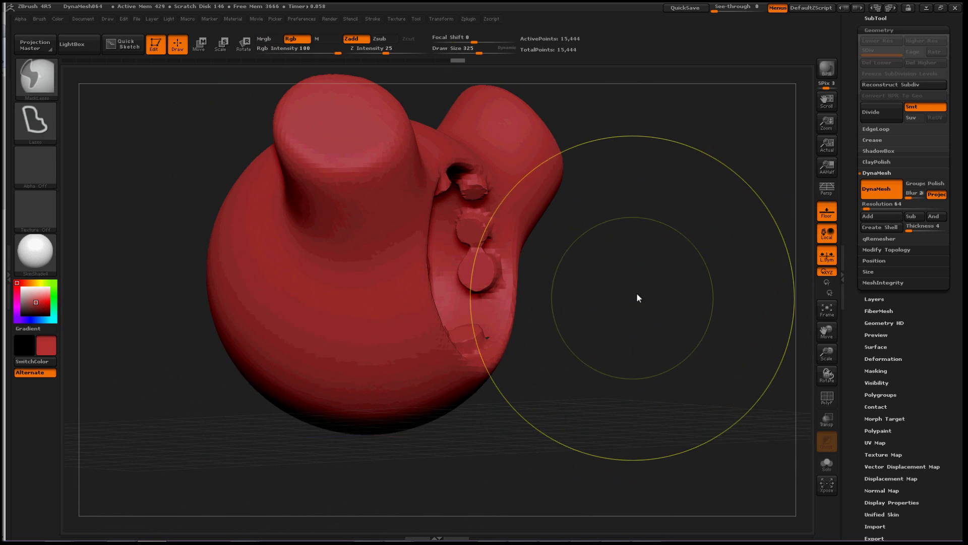
key(ctrl+z)
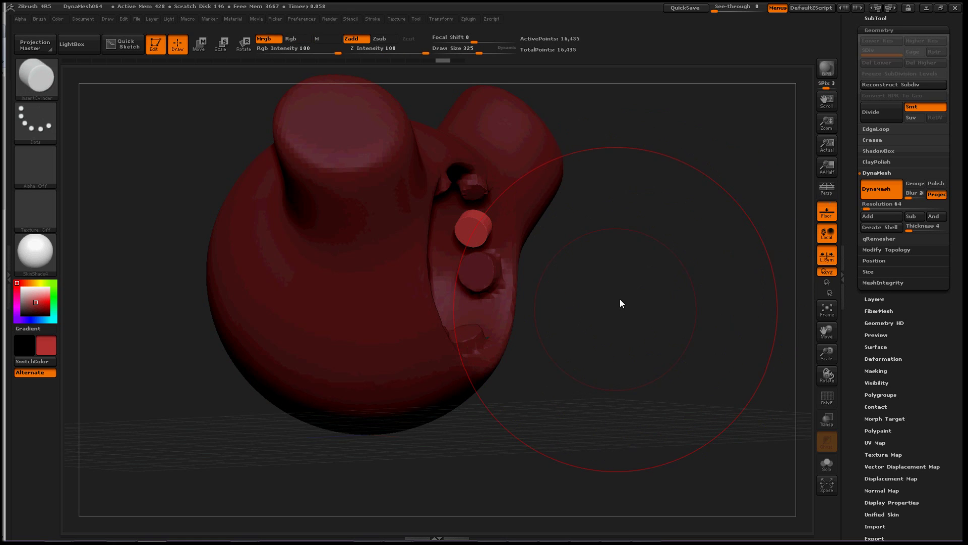
key(ctrl+z)
Insert a small mirrored pair of cylinders between the upper and side cylinders inside the recess and merge them with DynaMesh
ctrl+right_drag(627, 271, 613, 416)
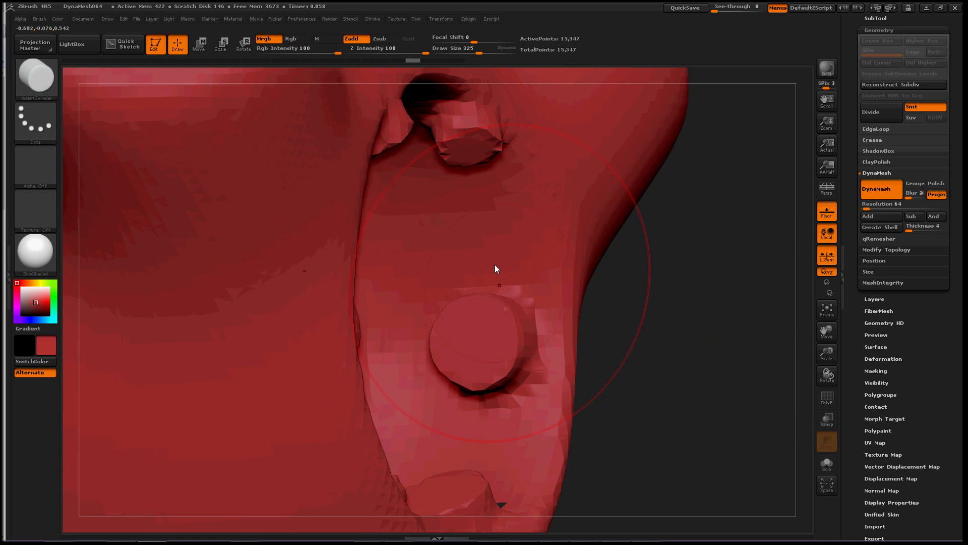
drag(476, 230, 481, 255)
ctrl+drag(688, 271, 699, 341)
ctrl+drag(710, 298, 705, 393)
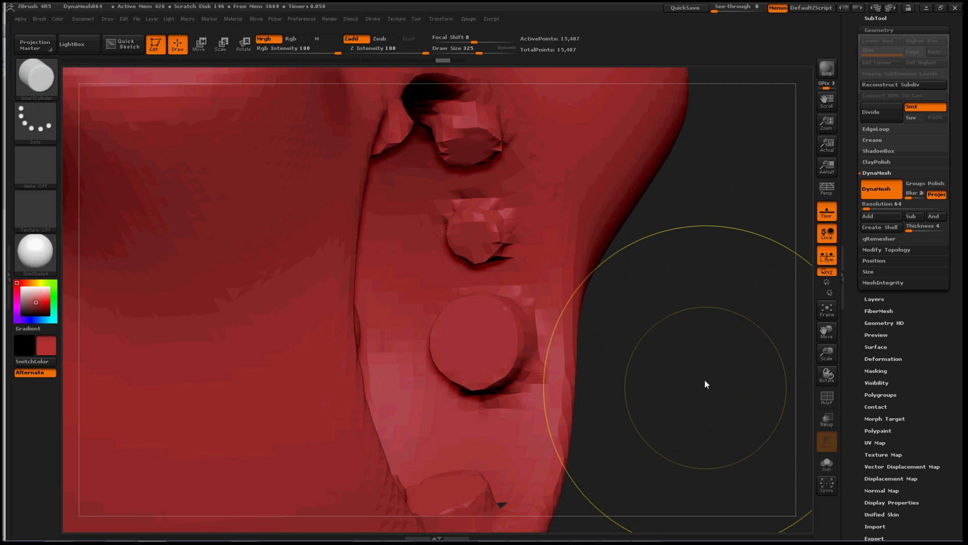
Subtract a mirrored pair of cylinders from the sphere above the recess with DynaMesh to cut two eye sockets
ctrl+right_drag(705, 379, 689, 309)
shift+drag(656, 332, 647, 344)
ctrl+right_drag(680, 327, 665, 277)
drag(665, 283, 663, 378)
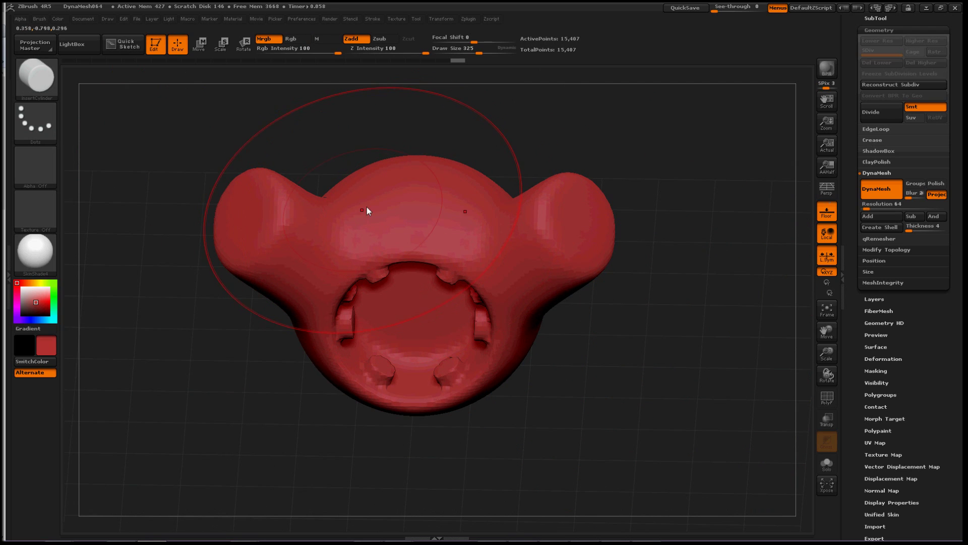
drag(371, 205, 380, 225)
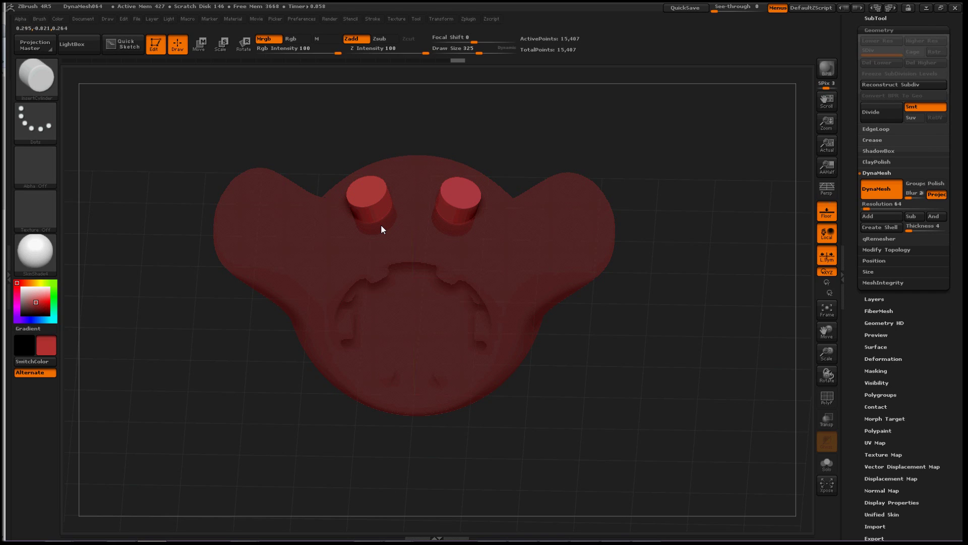
alt+drag(381, 225, 380, 225)
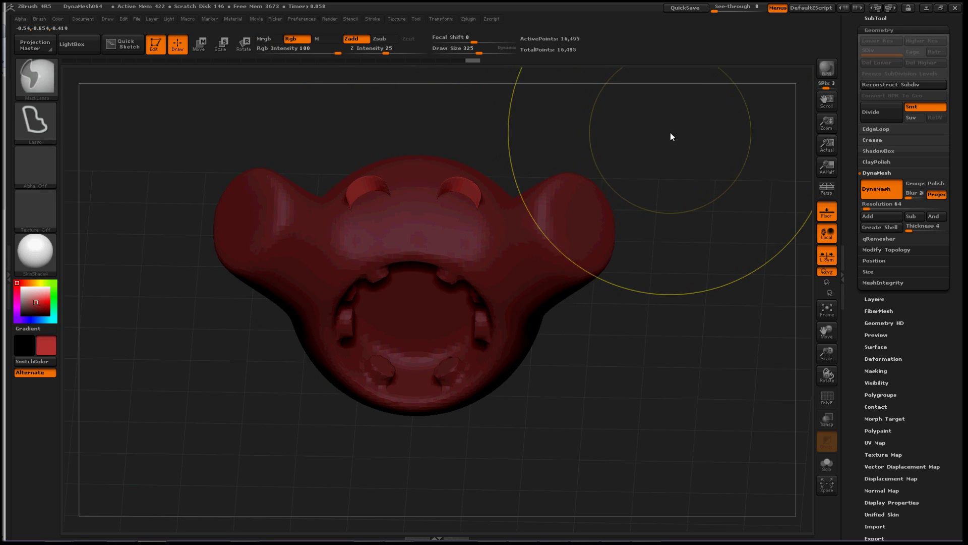
ctrl+drag(670, 136, 677, 160)
ctrl+drag(685, 315, 685, 304)
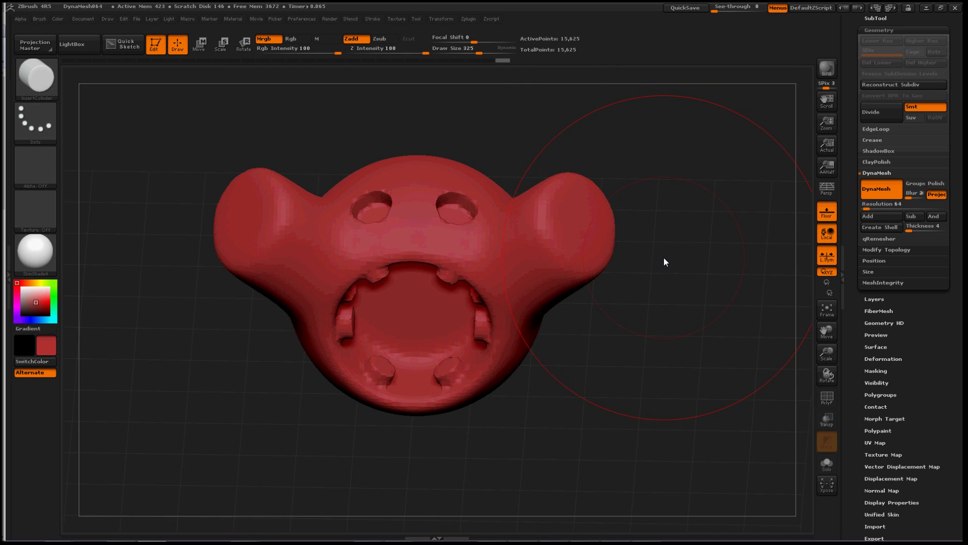
Set Z Intensity to 13 and Draw Size to 60, and smooth the two eye sockets
mouse_move(666, 255)
mouse_down()
mouse_move(680, 298)
mouse_move(670, 298)
mouse_move(670, 283)
mouse_up()
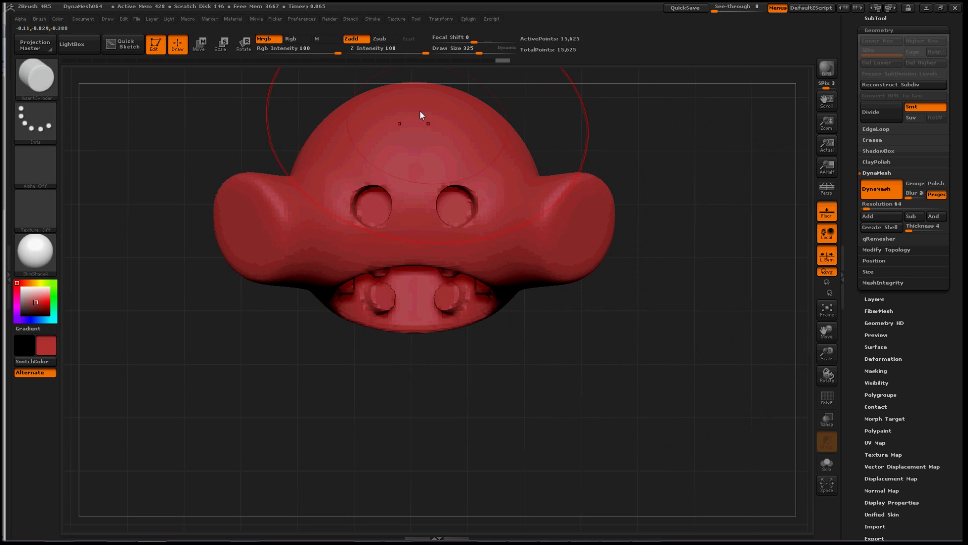
drag(402, 52, 379, 54)
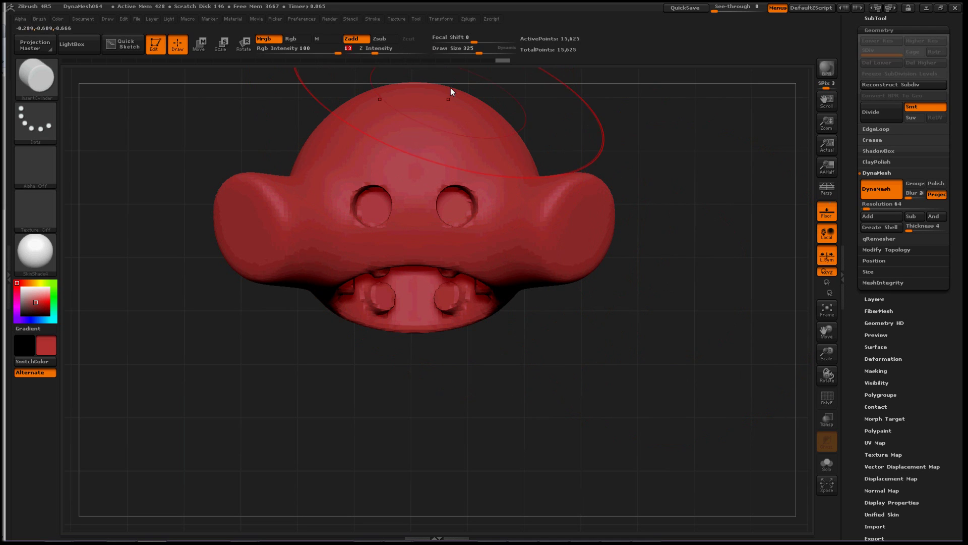
drag(462, 52, 455, 53)
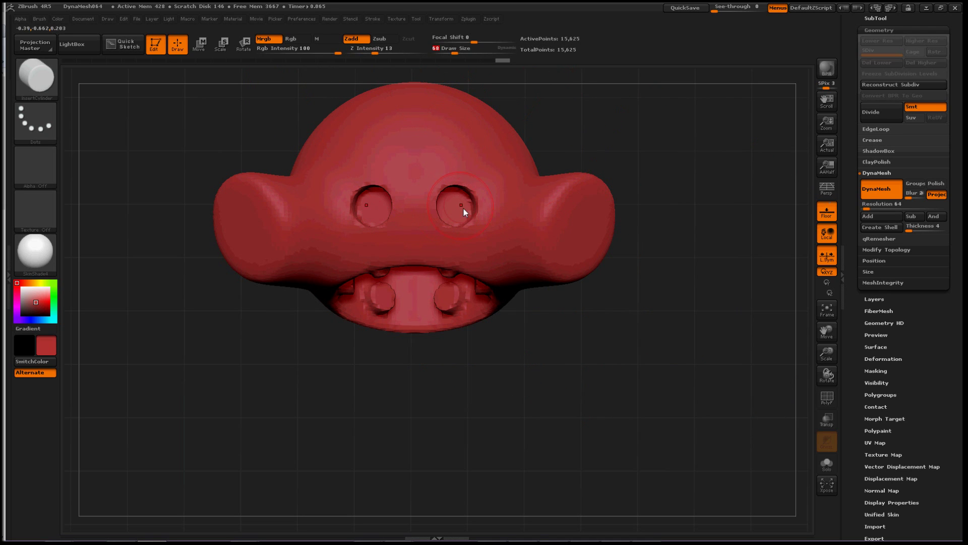
shift+drag(464, 209, 454, 202)
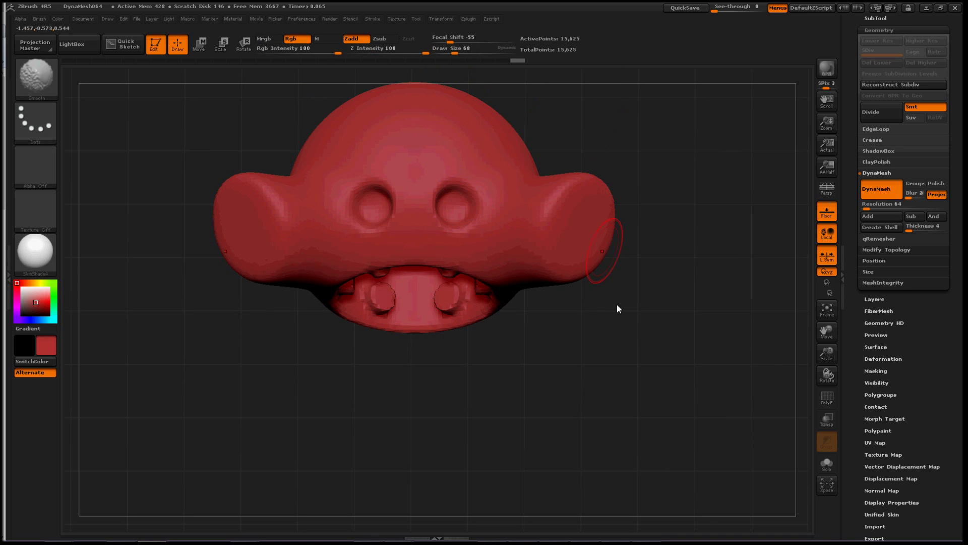
Insert a mirrored pair of cylinders on the back of the sphere, behind the eye sockets
mouse_move(617, 308)
mouse_down()
mouse_move(617, 288)
mouse_move(652, 325)
mouse_move(644, 336)
mouse_move(656, 304)
mouse_up()
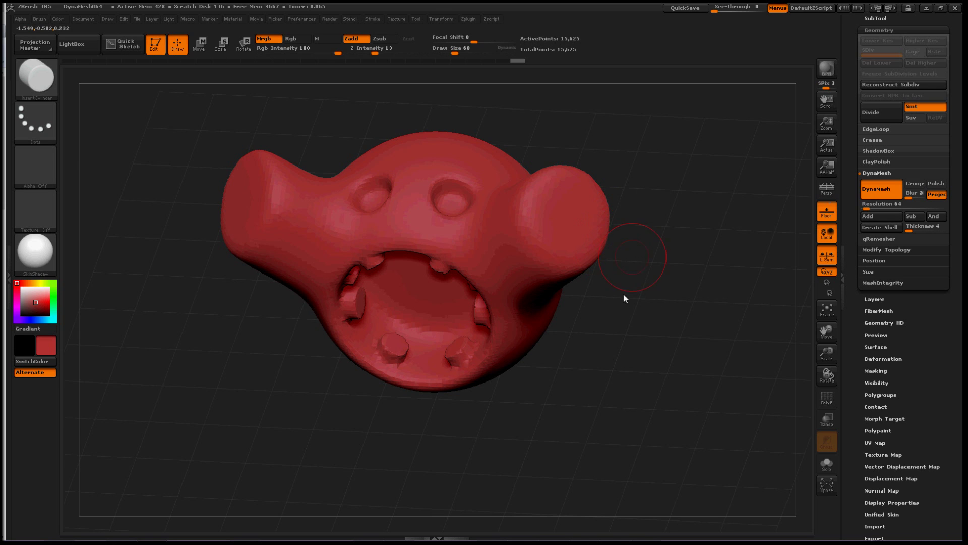
drag(624, 294, 639, 276)
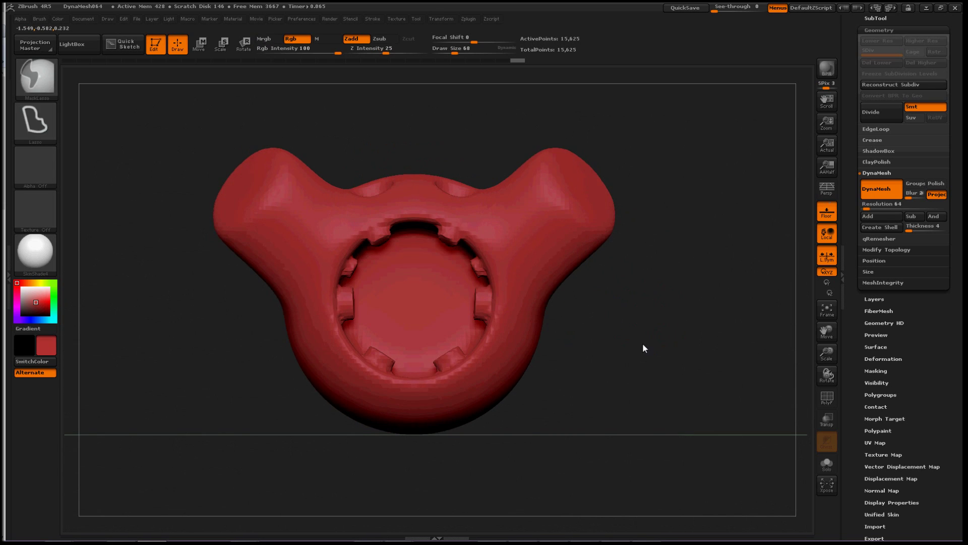
alt+drag(644, 345, 579, 310)
drag(613, 279, 583, 276)
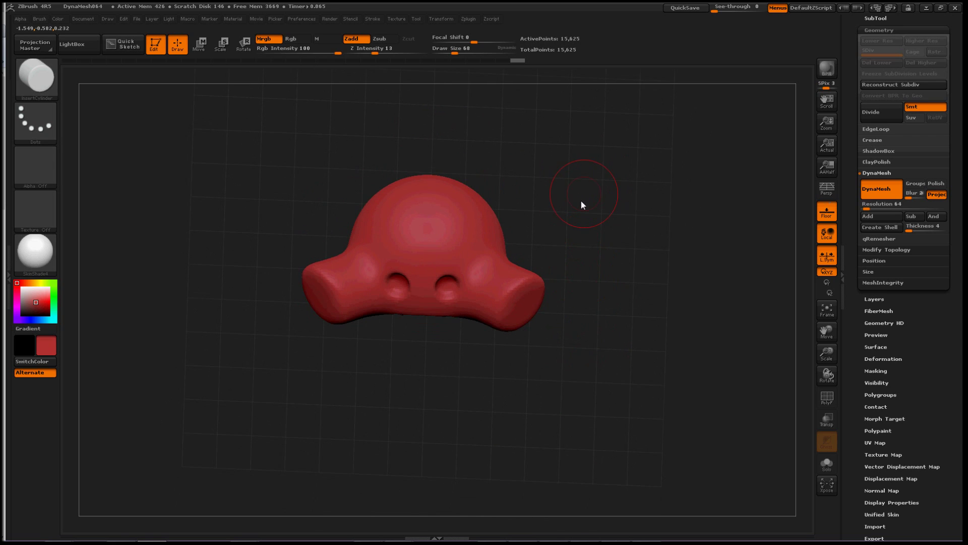
alt+drag(581, 200, 561, 324)
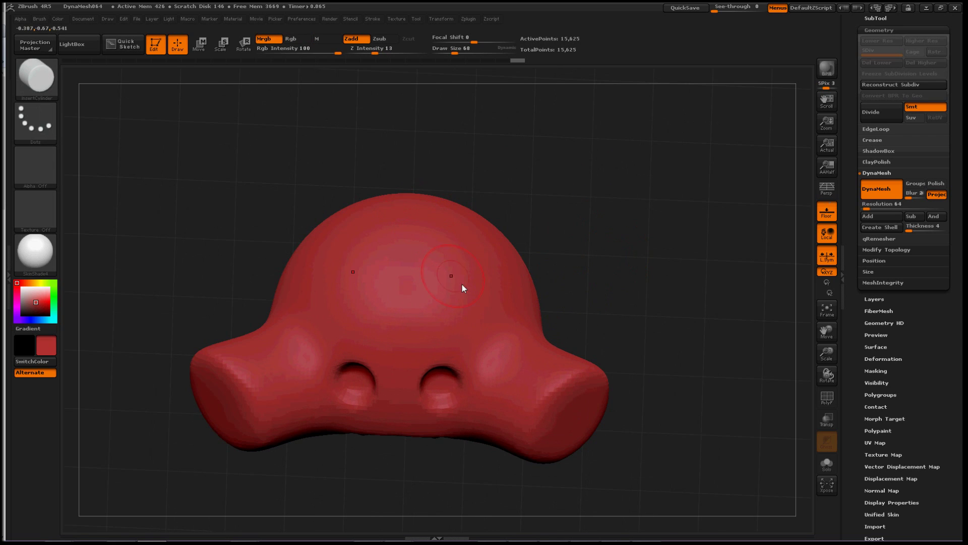
drag(482, 253, 489, 282)
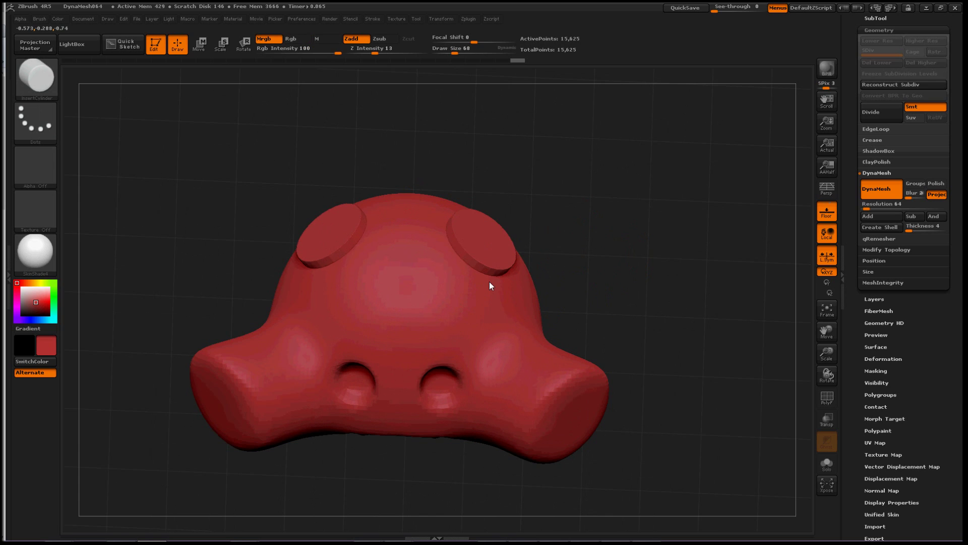
Stretch the new mirrored cylinders outward into long horns with the Transpose line in Move mode and merge them with DynaMesh
click(200, 45)
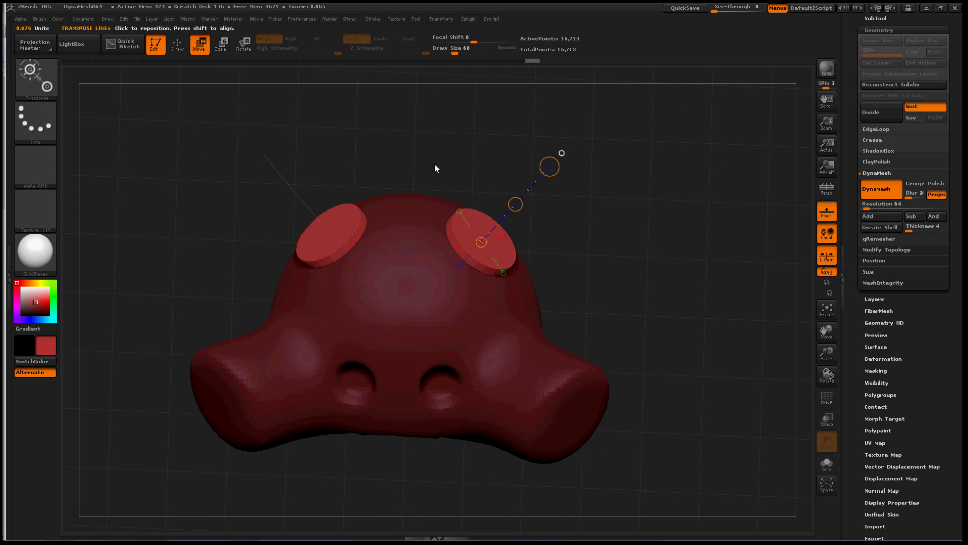
drag(593, 261, 574, 181)
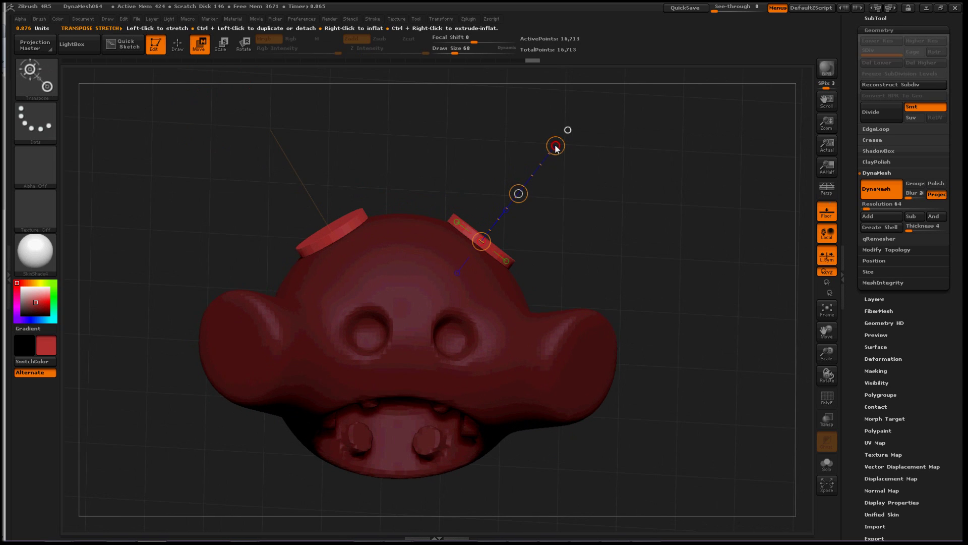
drag(556, 146, 654, 22)
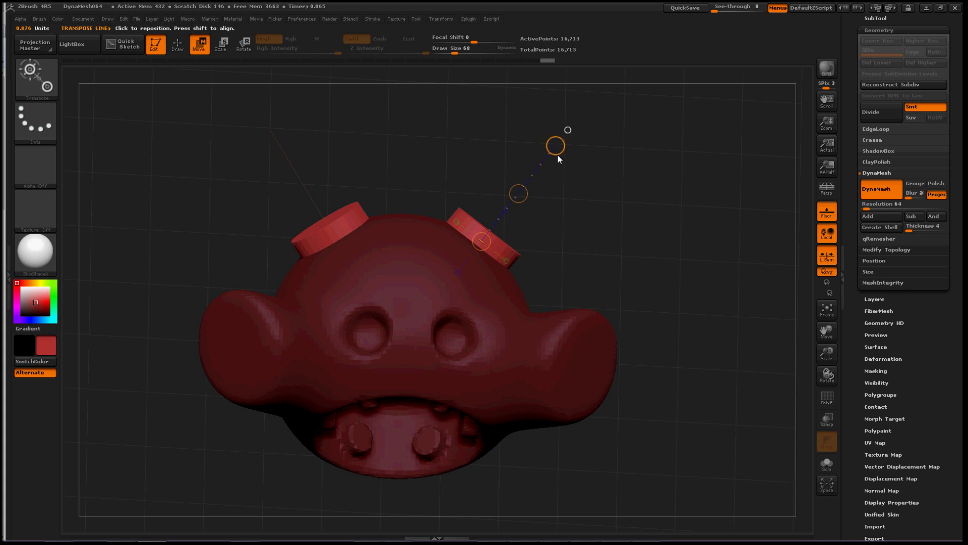
drag(558, 156, 617, 74)
drag(694, 278, 686, 319)
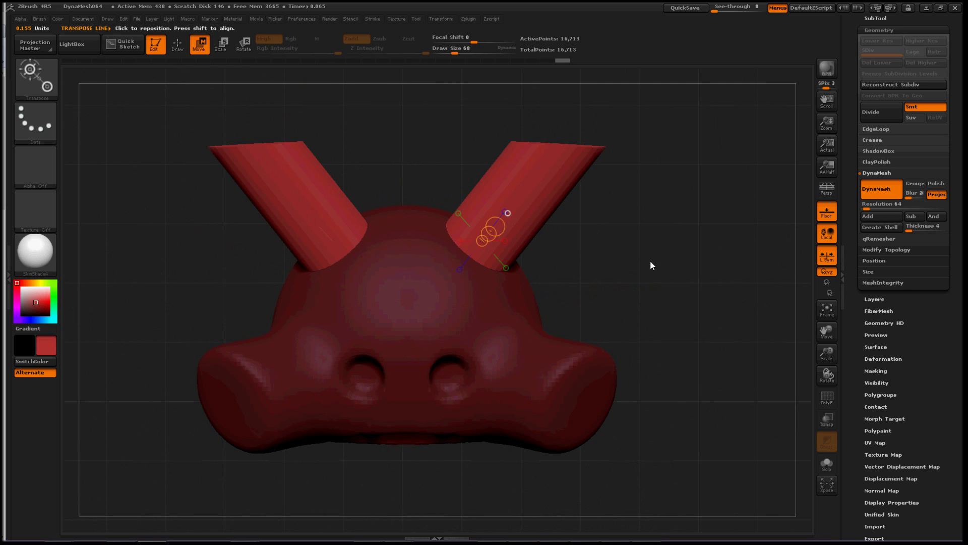
key(ctrl)
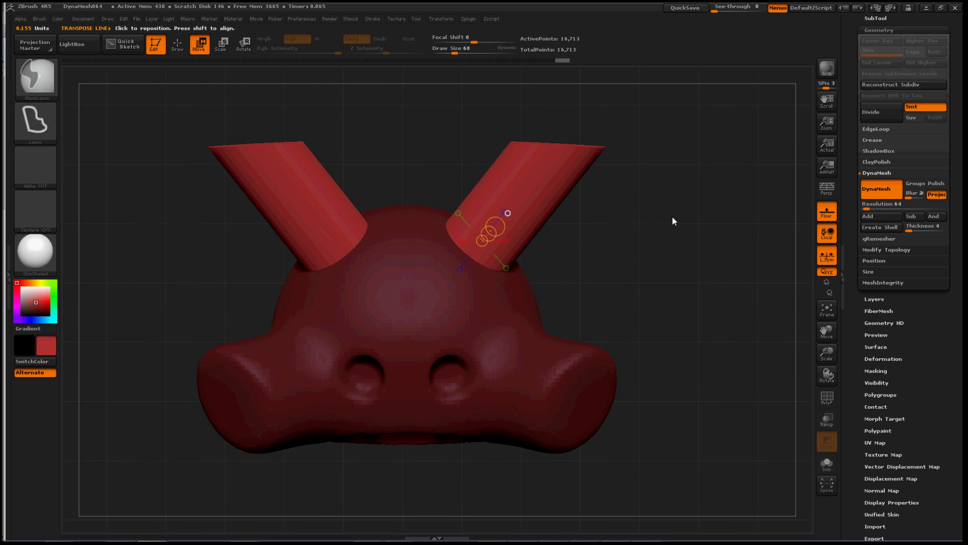
mouse_move(673, 217)
ctrl+mouse_down()
mouse_move(656, 360)
mouse_move(685, 225)
mouse_move(677, 367)
mouse_move(656, 250)
mouse_move(666, 290)
mouse_move(612, 361)
ctrl+mouse_up()
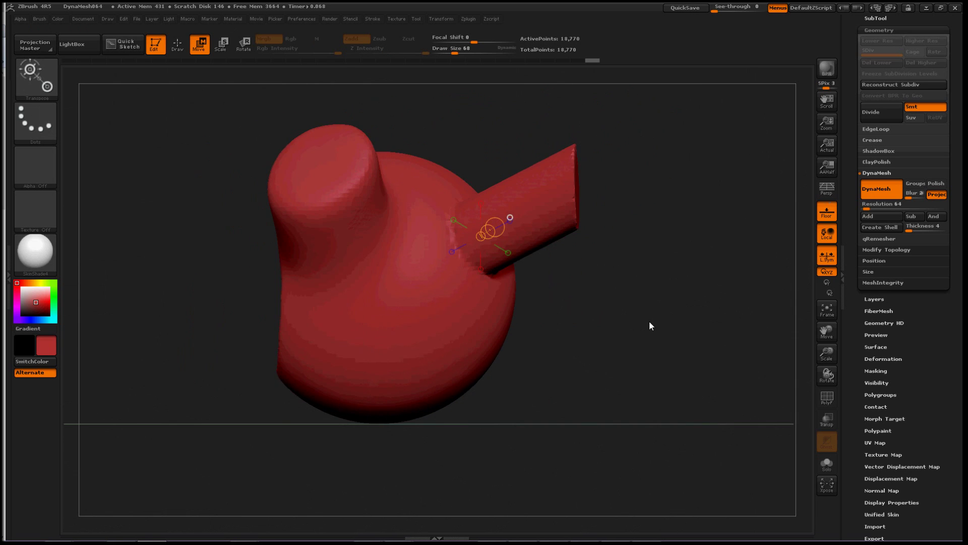
Return to Draw mode, insert a mirrored pair of cylinders on the end faces of the thick arms and remesh with DynaMesh
drag(649, 326, 616, 234)
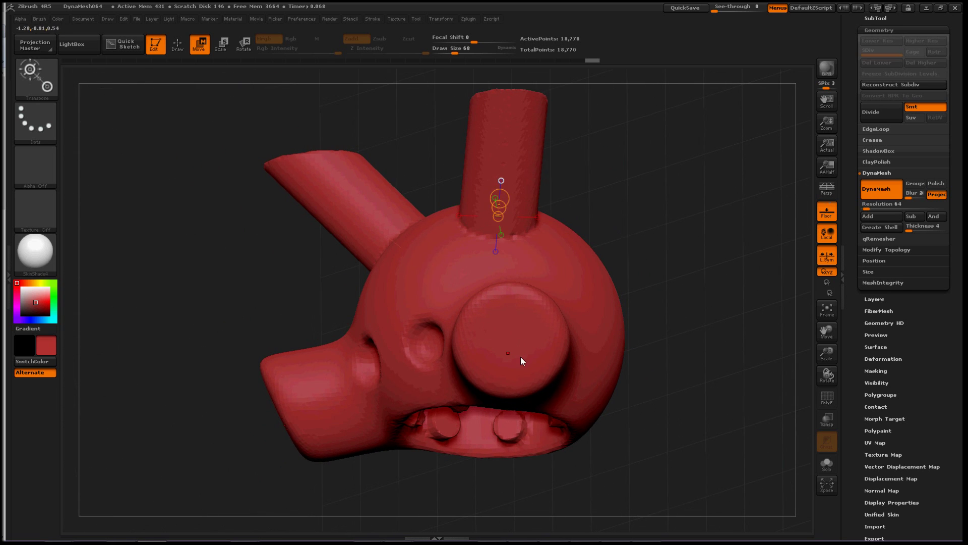
drag(511, 346, 521, 360)
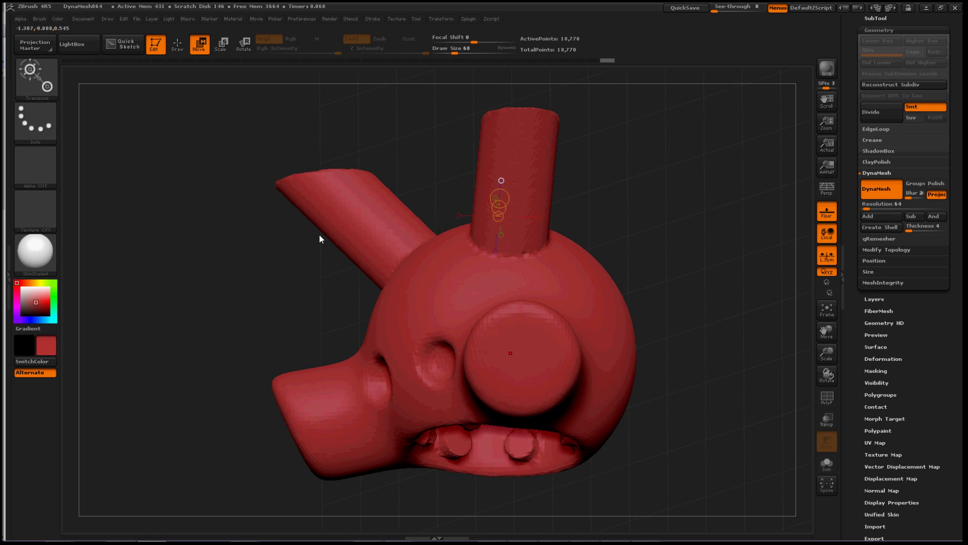
click(175, 47)
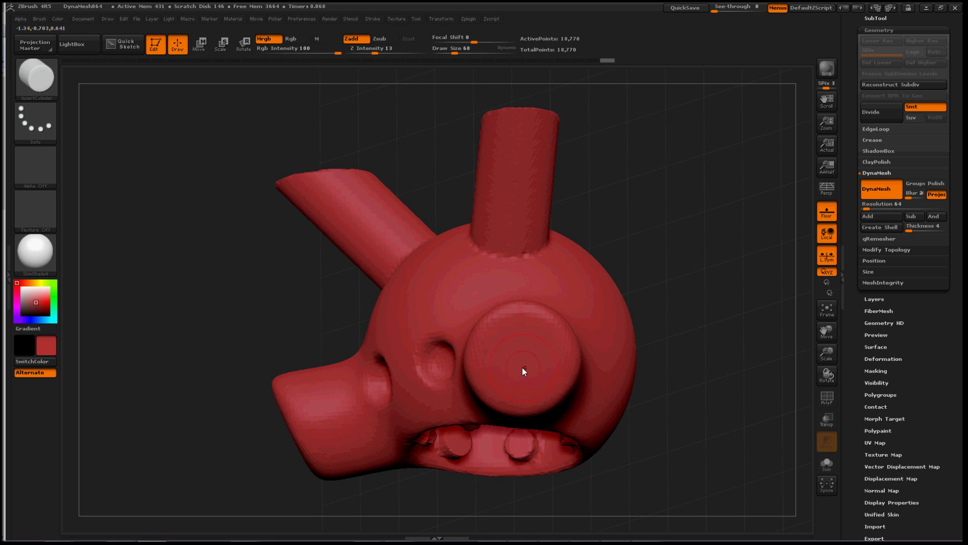
drag(522, 368, 548, 402)
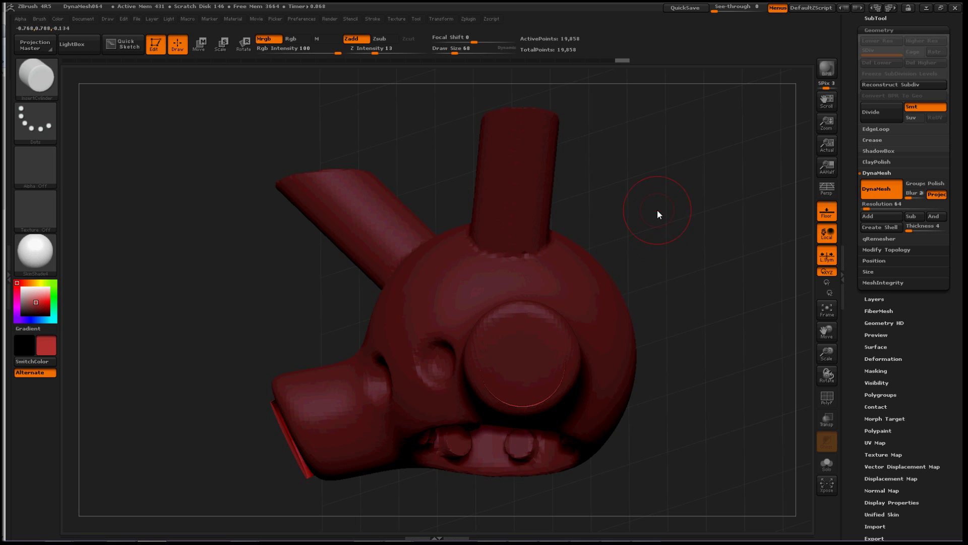
drag(658, 211, 684, 209)
ctrl+drag(652, 309, 633, 385)
ctrl+drag(621, 302, 628, 436)
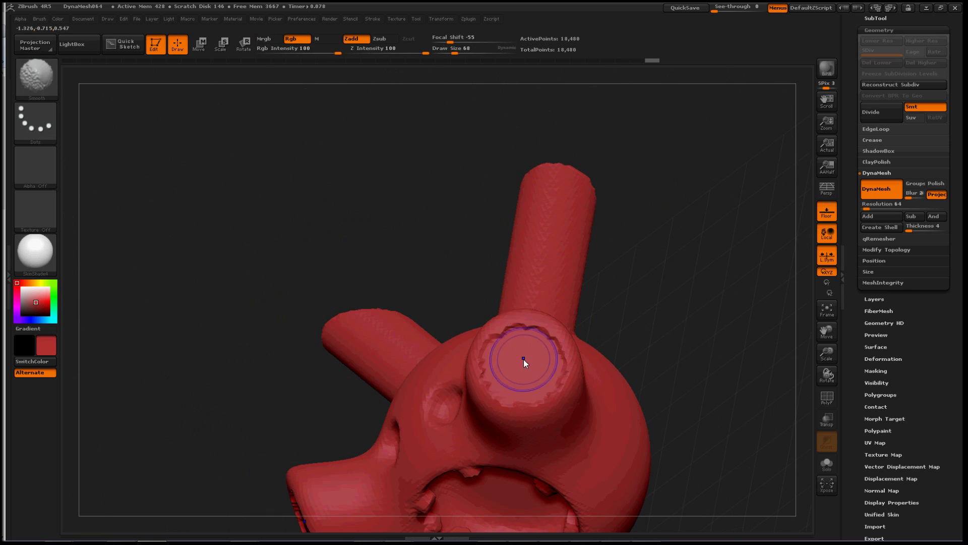
Try smoothing the end faces of the thick arms and undo the stroke
shift+drag(524, 360, 527, 322)
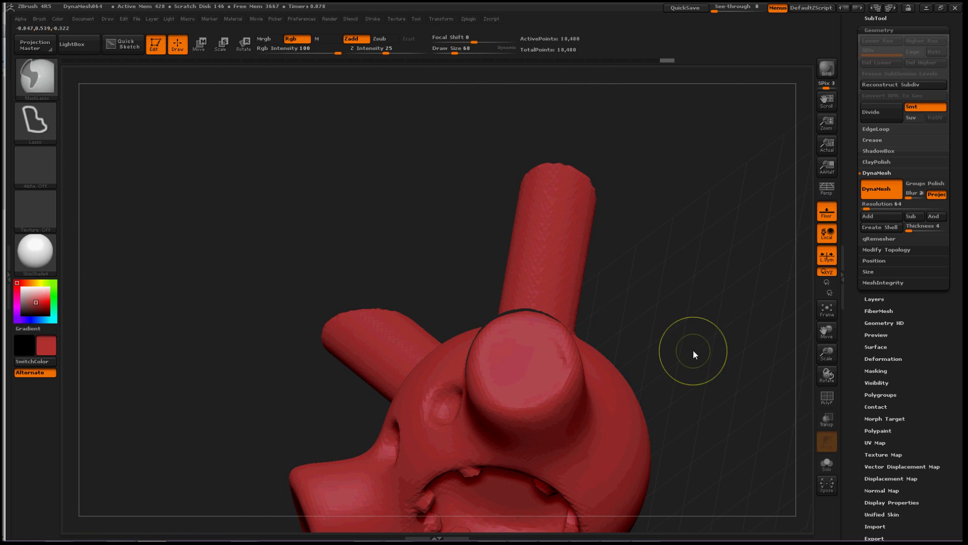
key(ctrl+z)
alt+drag(683, 396, 673, 341)
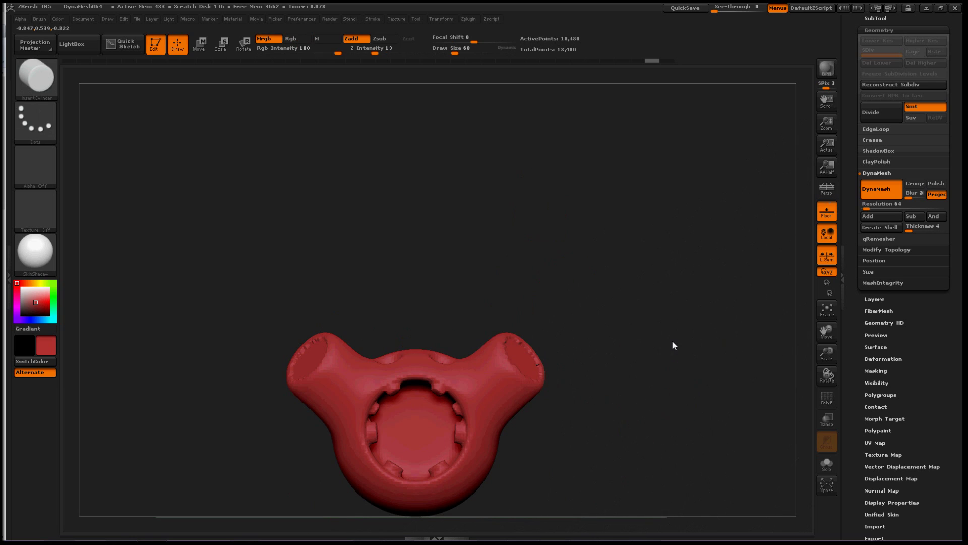